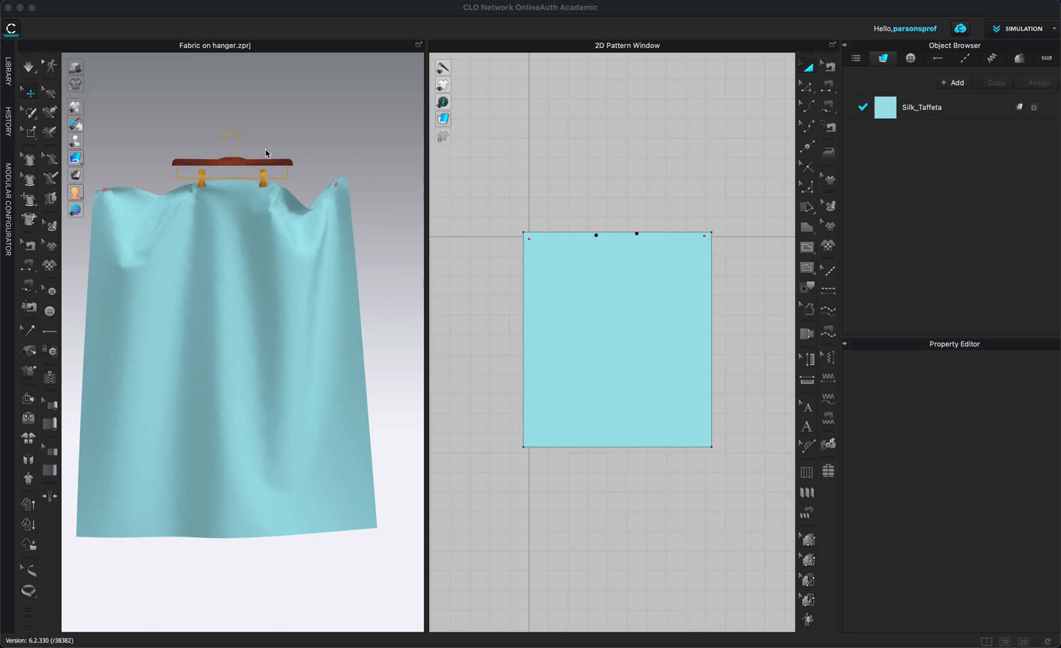
- Orbit the hanging panel and select Silk_Taffeta to view its PBR Fabric_Matte material settings
scroll(275, 258, down, 2)
mouse_move(330, 301)
right_down()
mouse_move(403, 286)
mouse_move(328, 302)
right_up()
scroll(309, 301, up, 1)
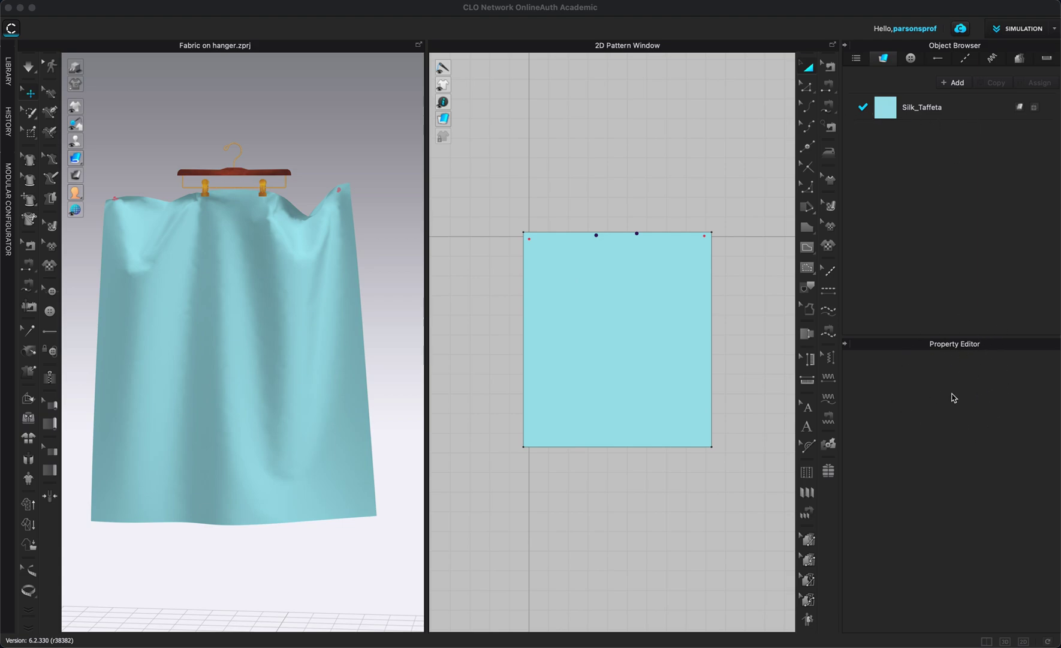
click(979, 112)
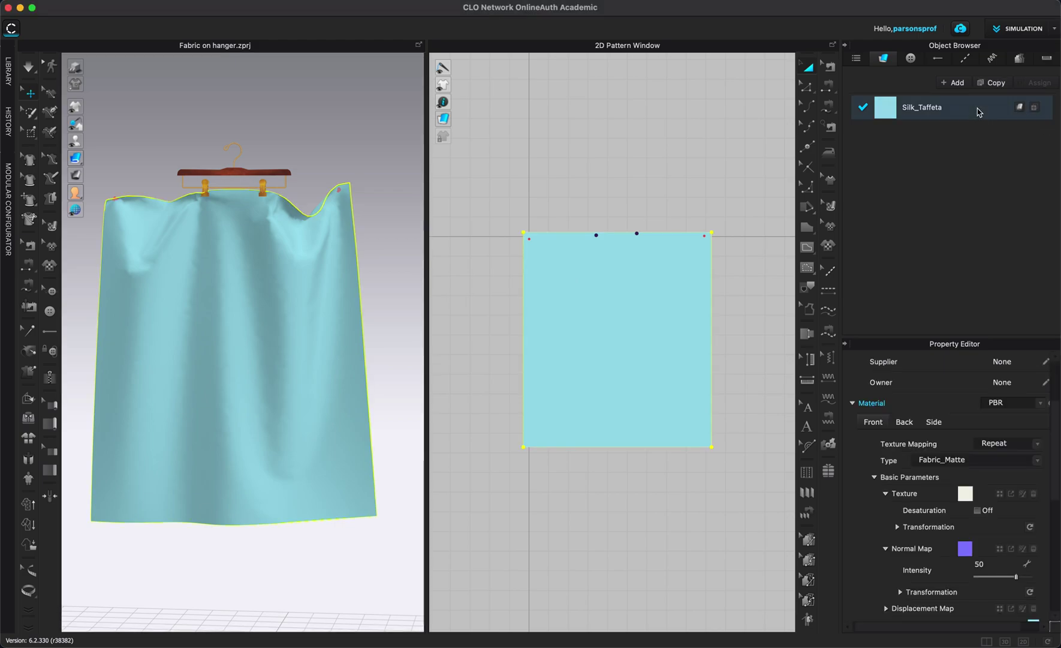
- Add diamond.png from the Prints folder as a print on the Silk_Taffeta fabric
click(1035, 109)
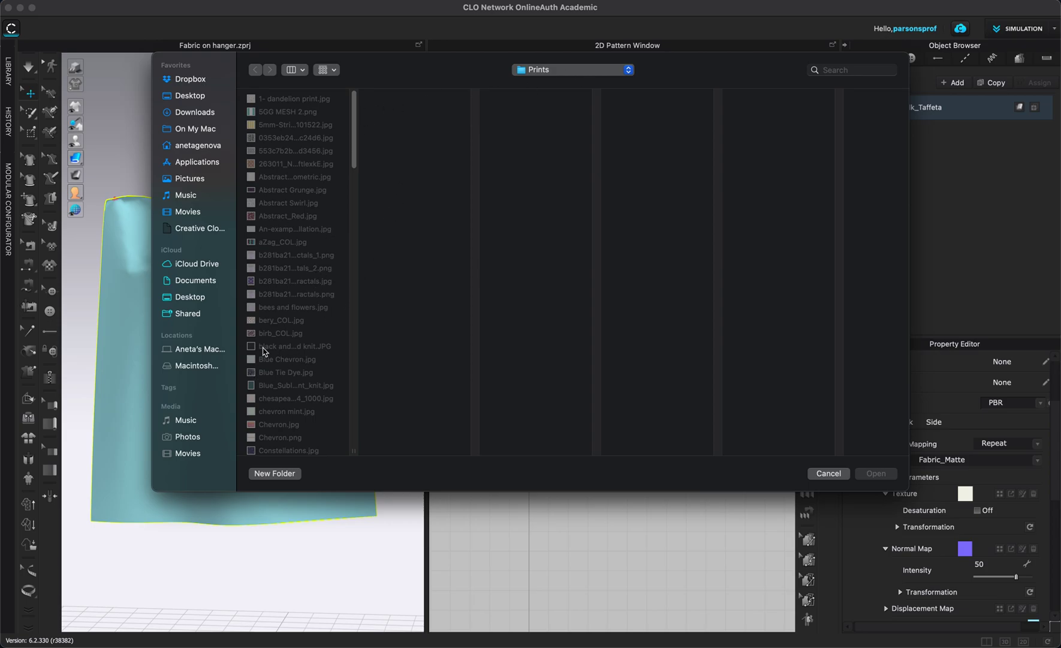
scroll(289, 366, down, 5)
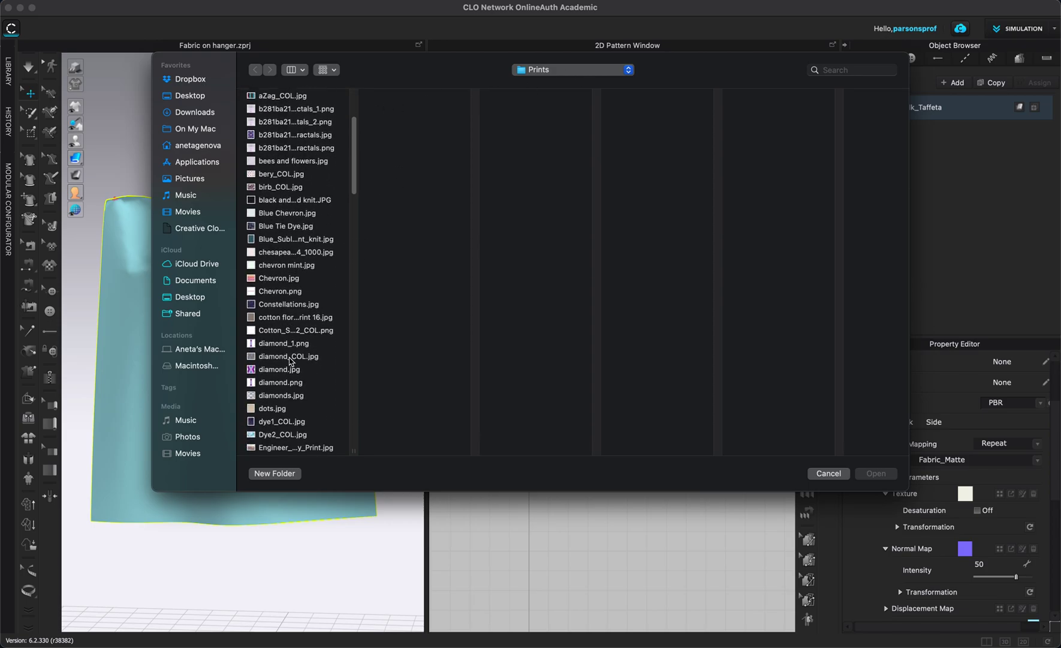
click(284, 370)
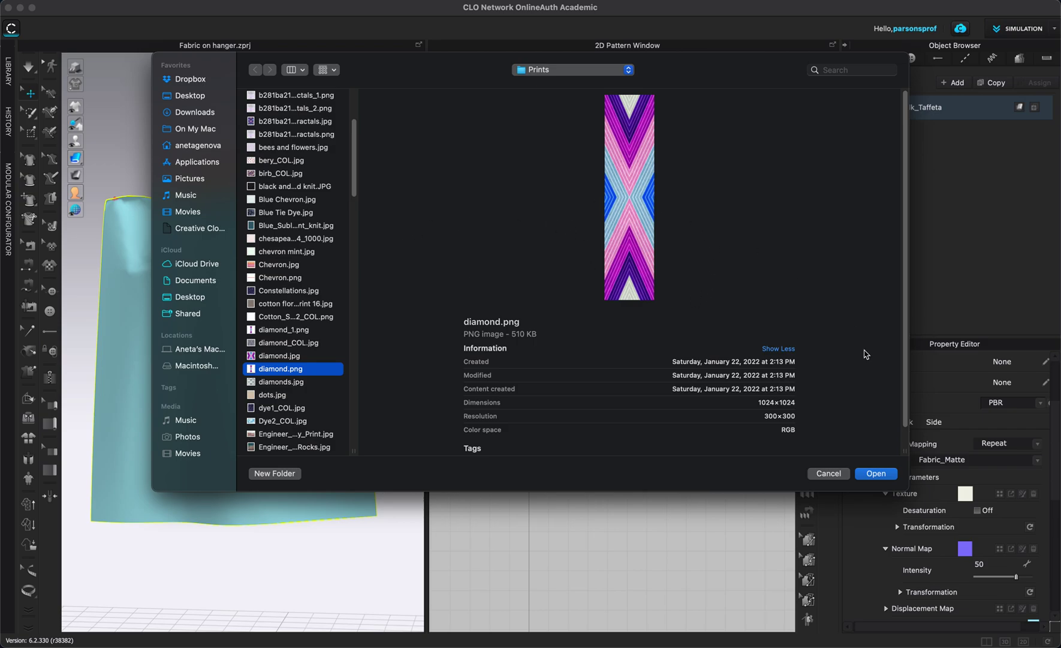
click(876, 474)
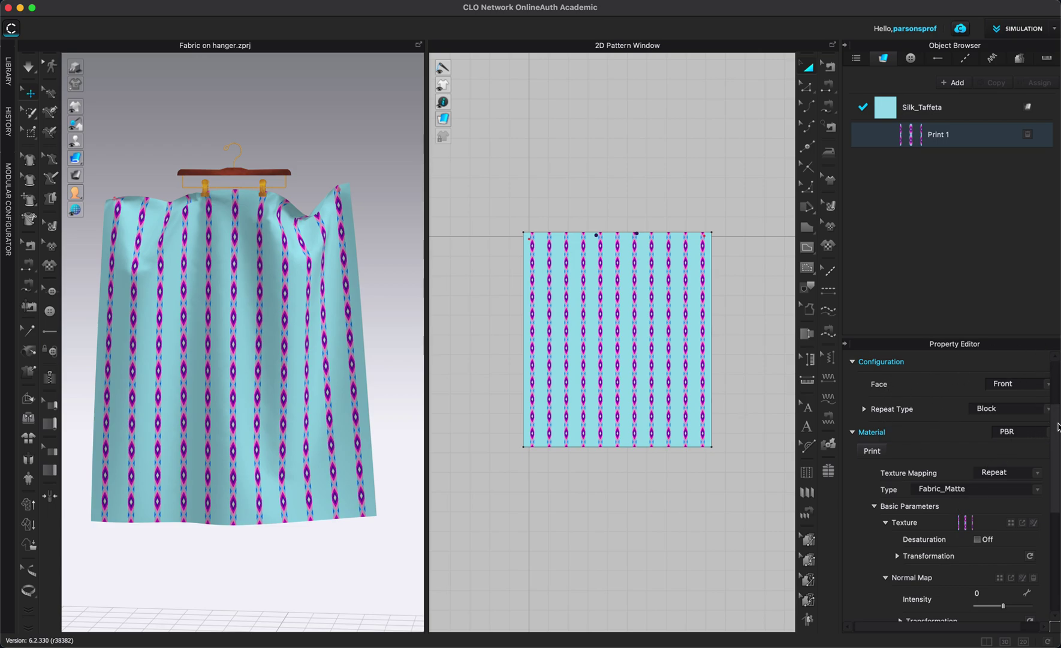
scroll(1058, 427, up, 1)
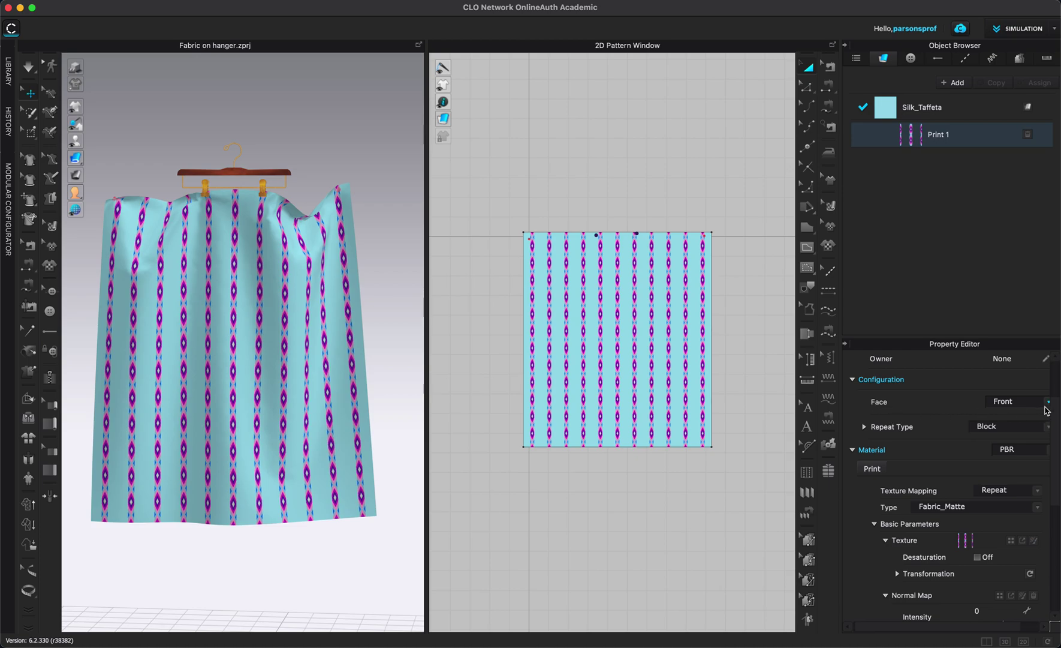
right_drag(334, 372, 405, 369)
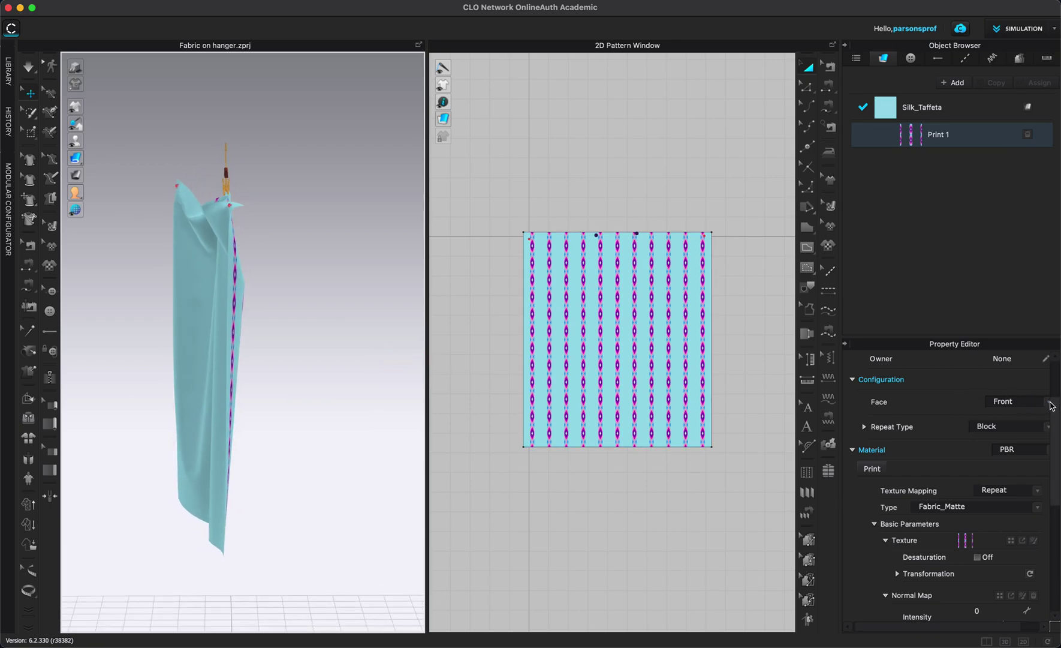
click(1049, 402)
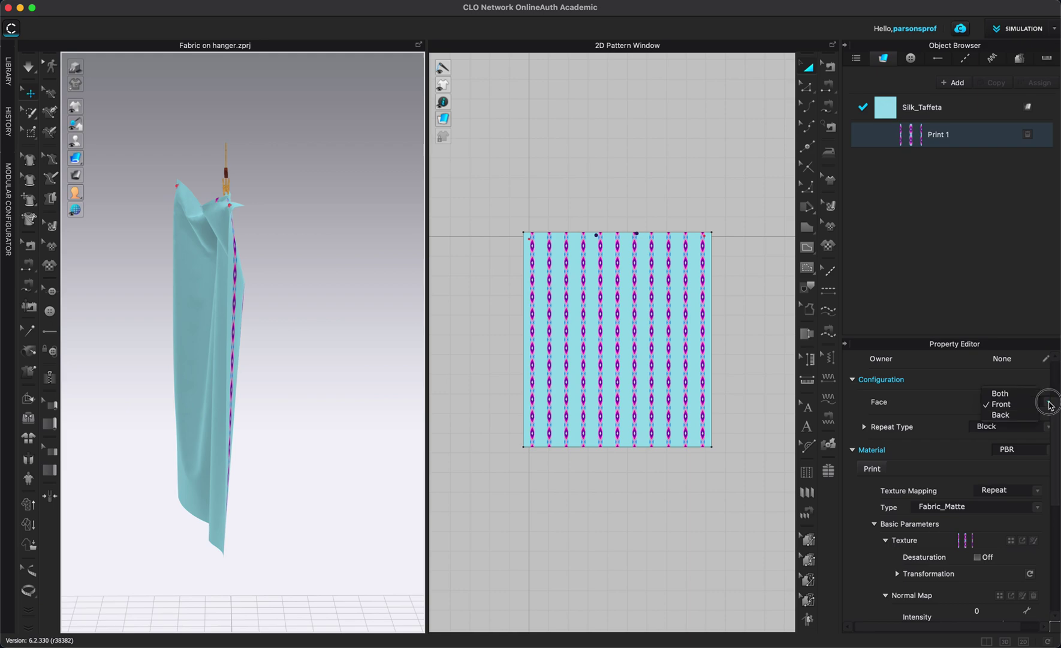
click(1010, 417)
mouse_move(381, 360)
right_down()
mouse_move(335, 351)
mouse_move(385, 349)
mouse_move(372, 351)
right_up()
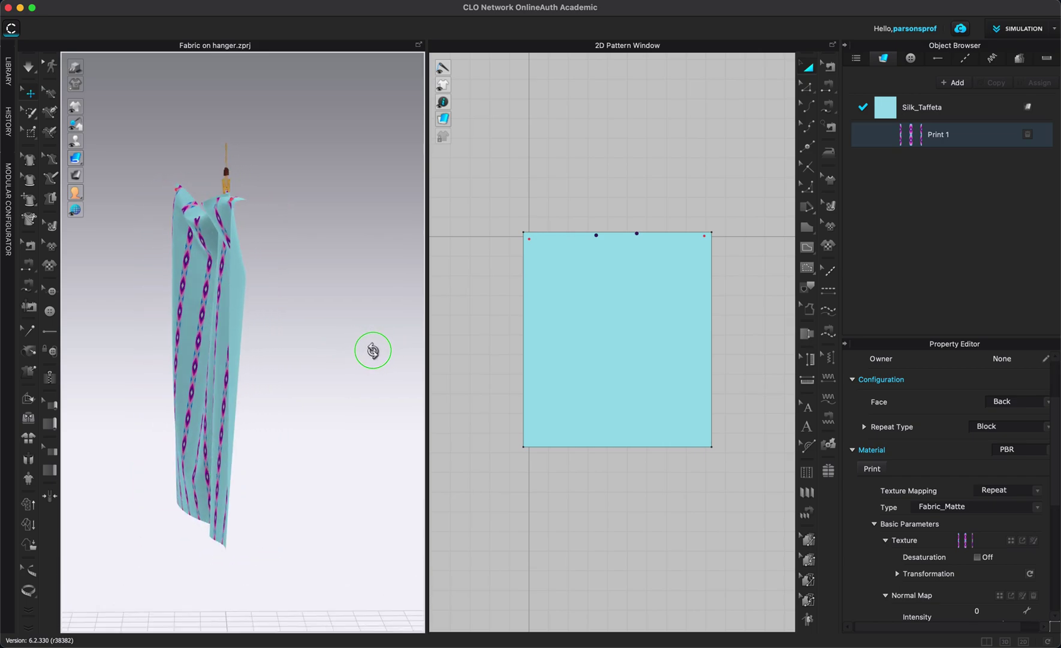
click(1047, 402)
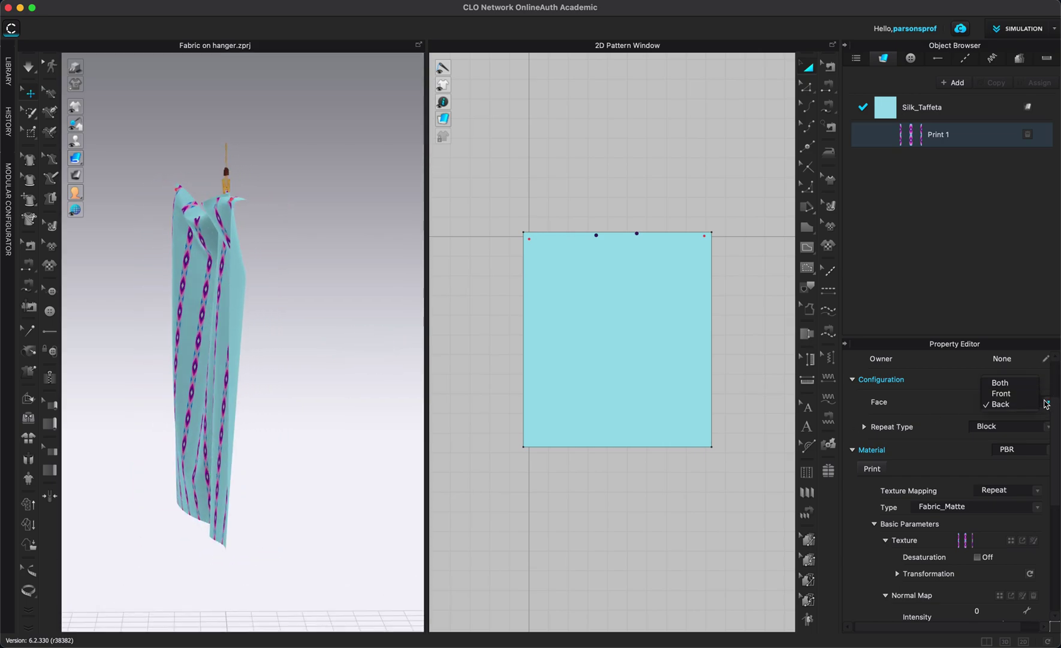
click(1012, 384)
right_drag(284, 371, 213, 367)
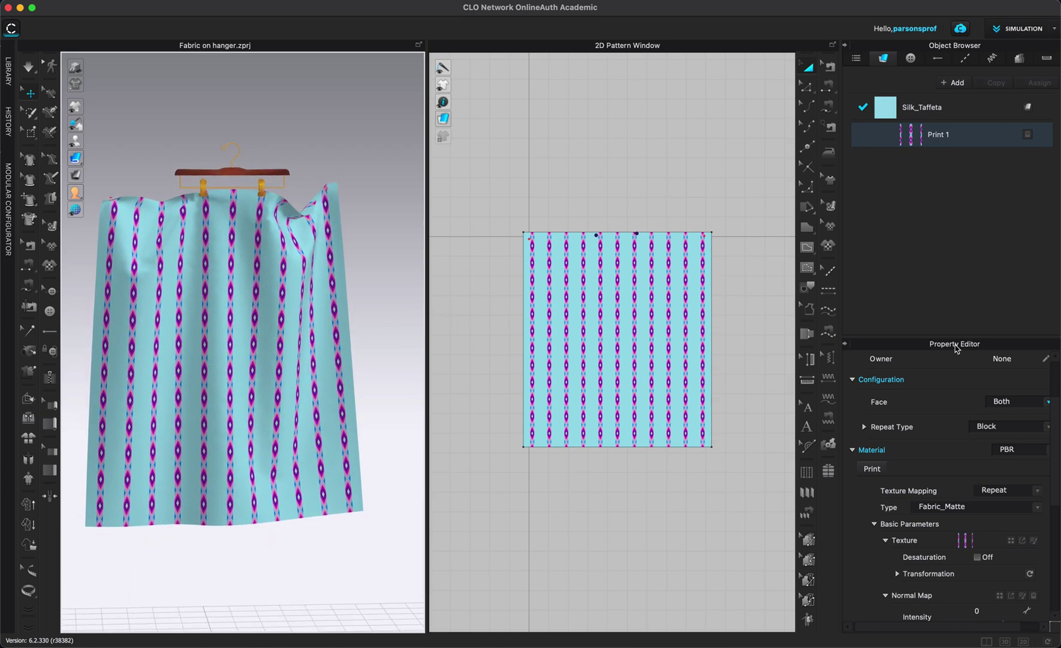
click(1049, 405)
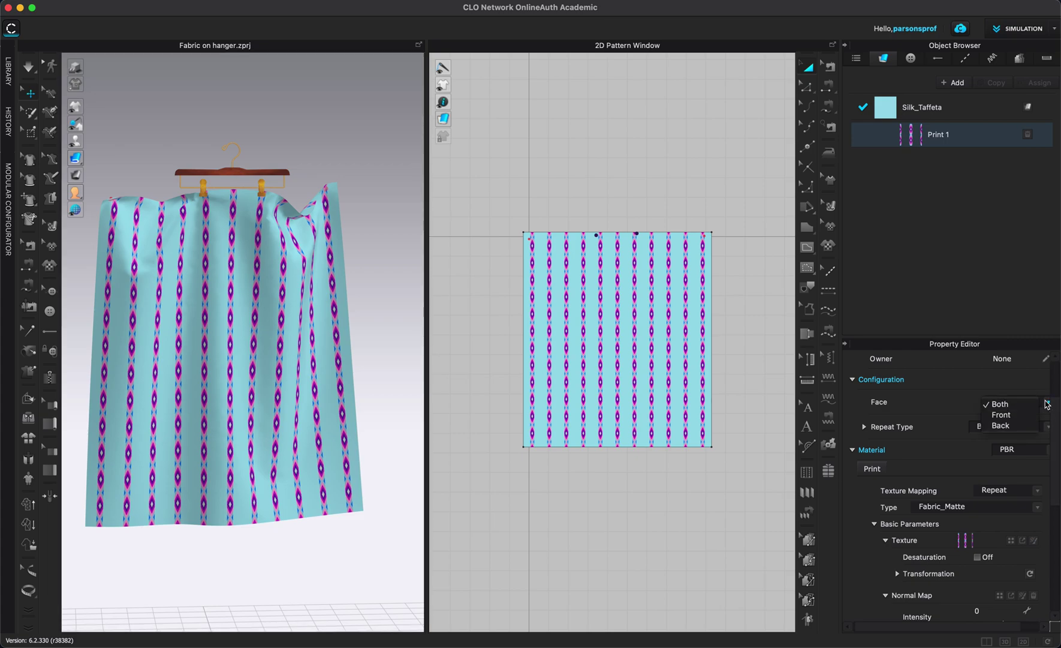
click(1014, 415)
mouse_move(331, 424)
right_down()
mouse_move(381, 416)
mouse_move(413, 387)
mouse_move(429, 415)
mouse_move(428, 429)
mouse_move(311, 419)
right_up()
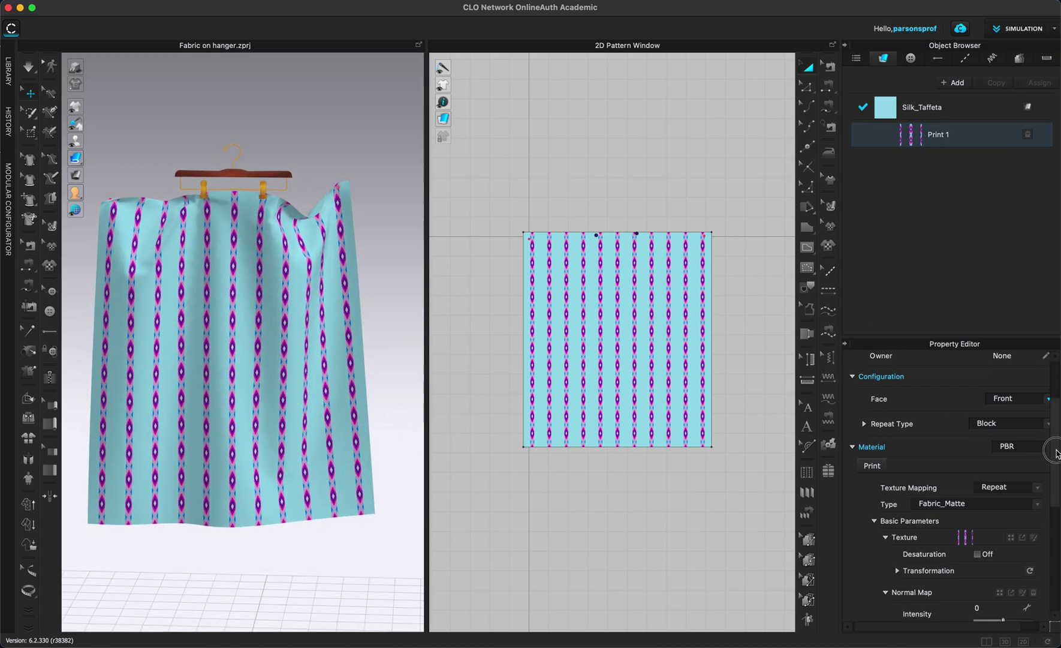
scroll(1058, 451, down, 3)
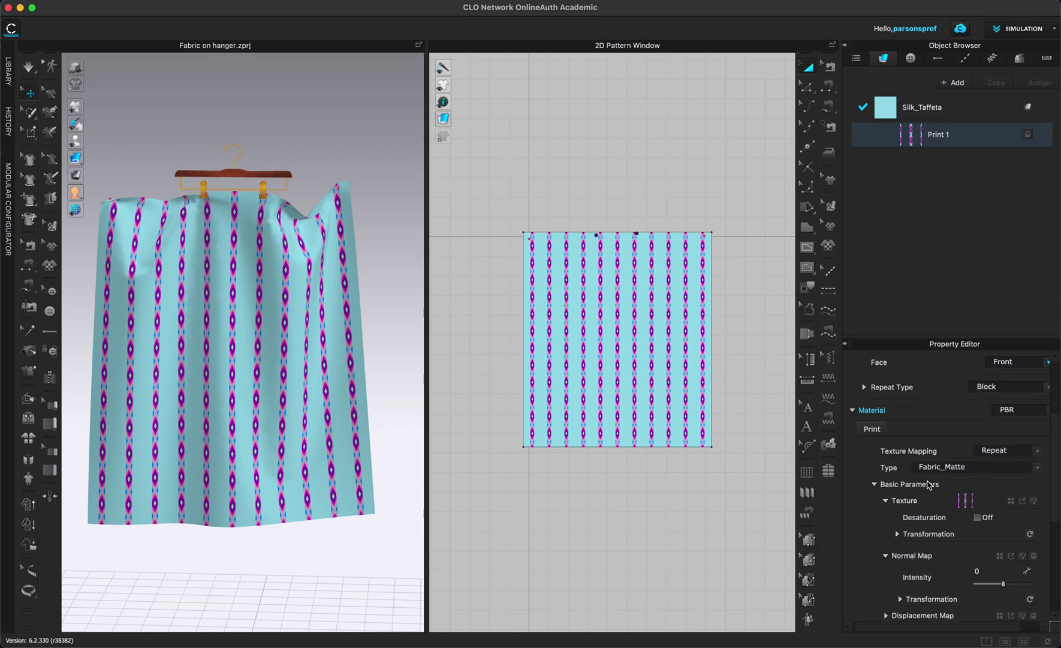
click(875, 485)
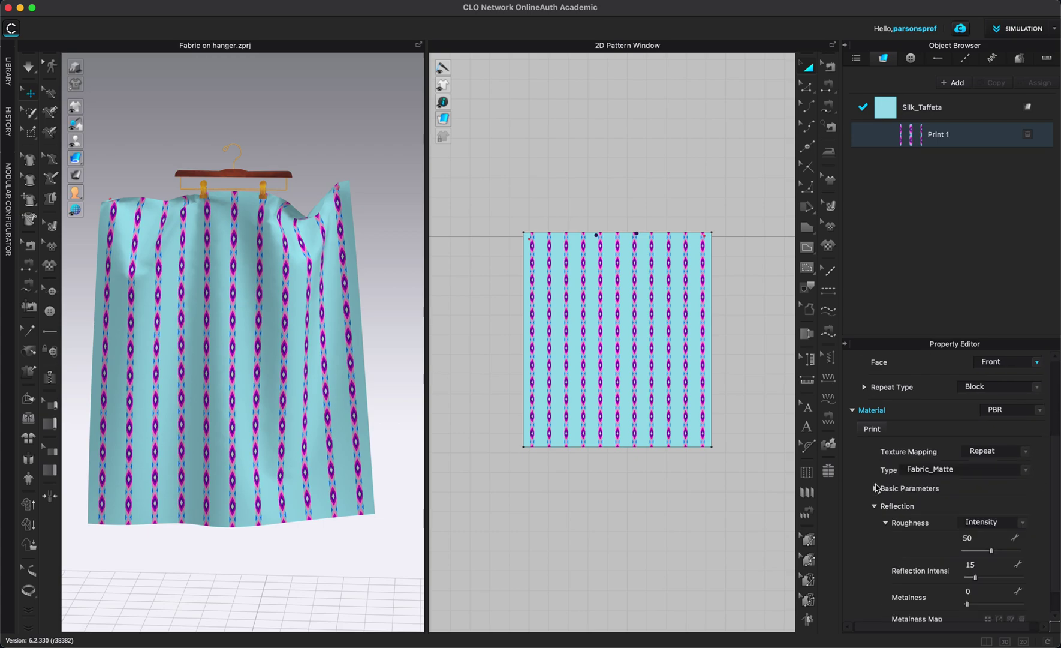
click(875, 488)
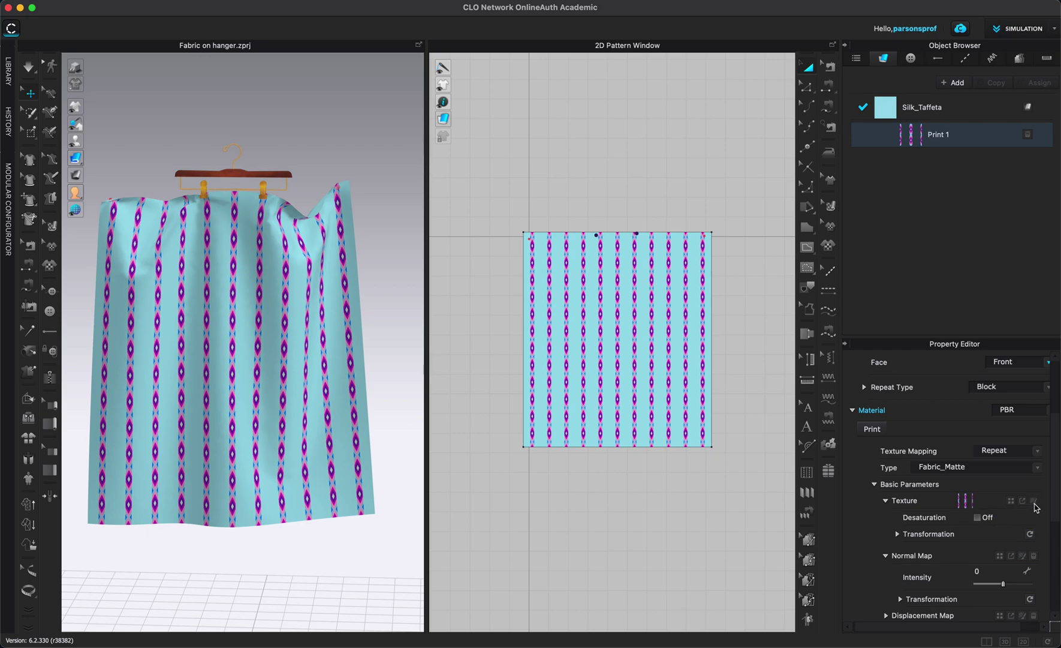
- Open the print's texture in the Texture Editor and toggle the diamond layer's visibility off and on
click(1033, 503)
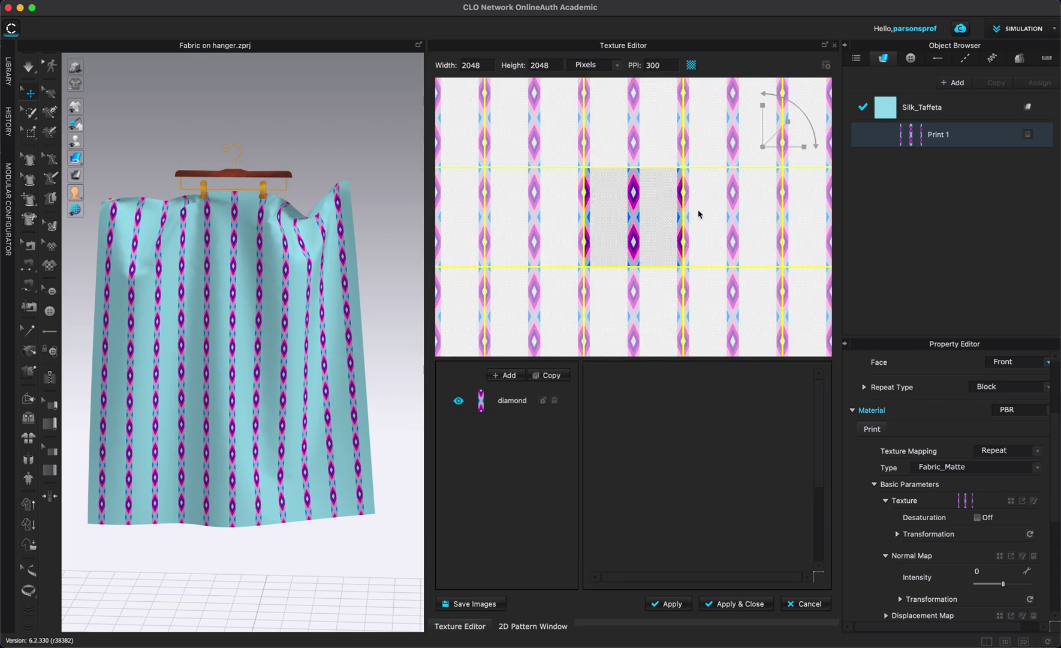
scroll(641, 223, down, 2)
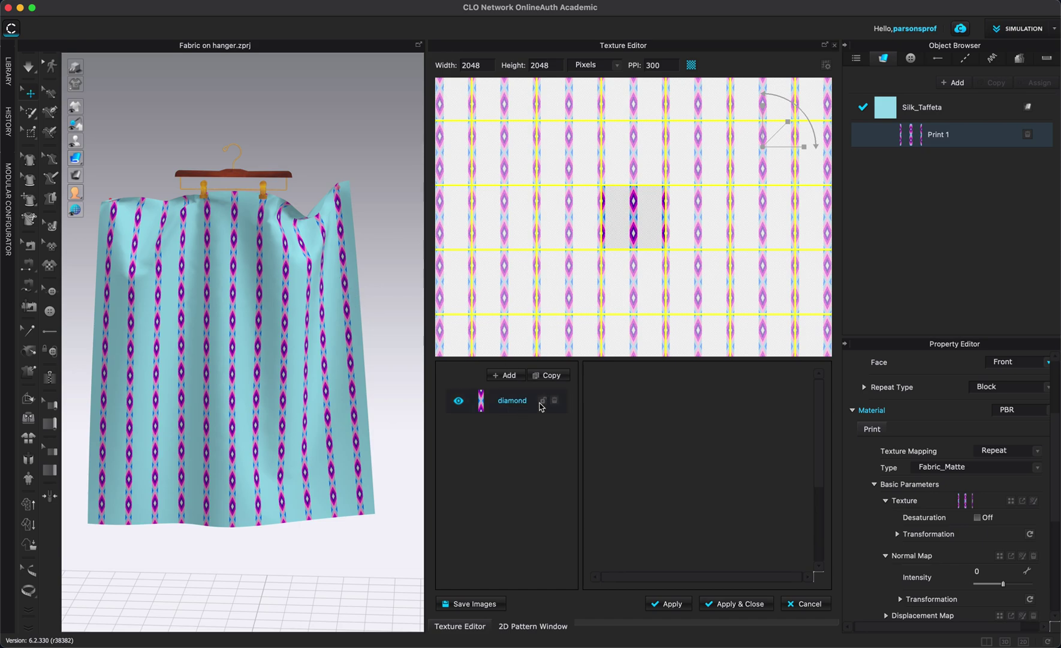
click(460, 401)
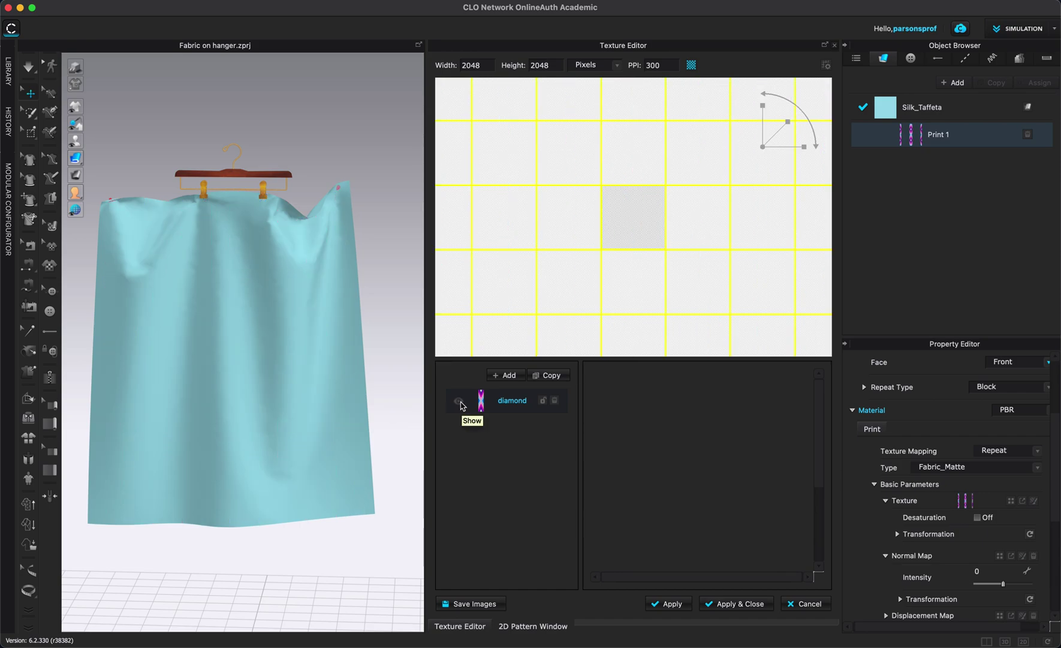
click(459, 401)
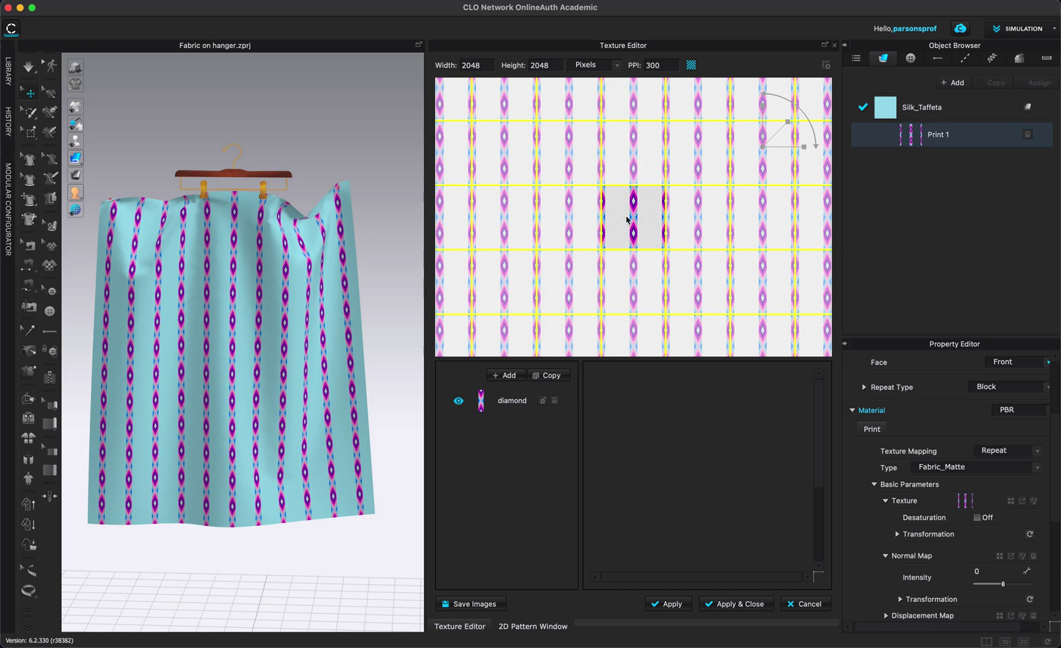
scroll(656, 199, up, 1)
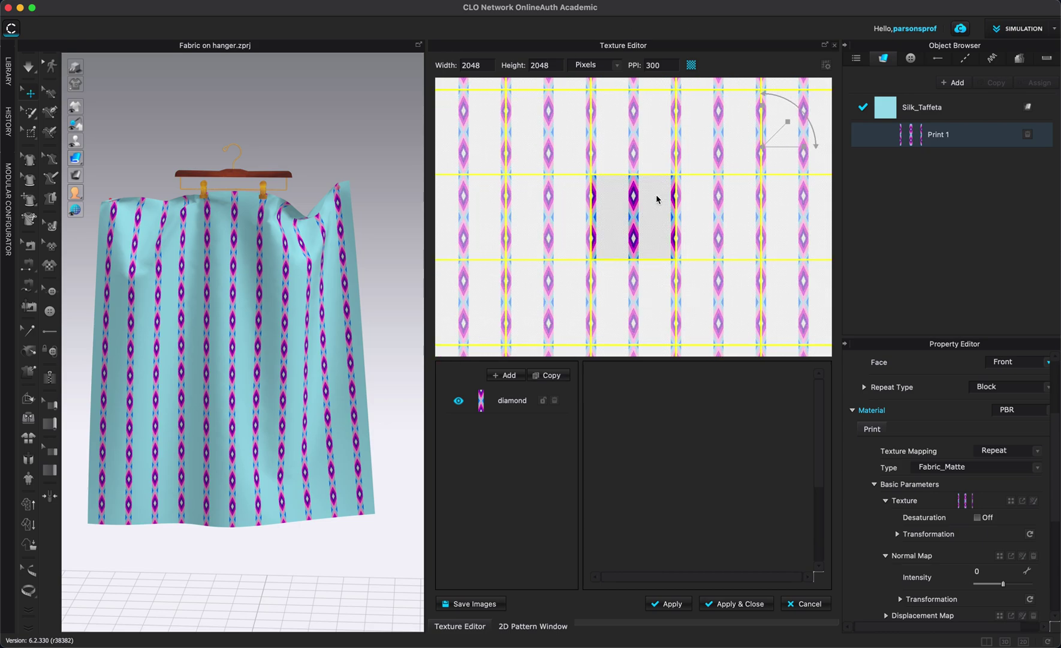
scroll(657, 199, up, 2)
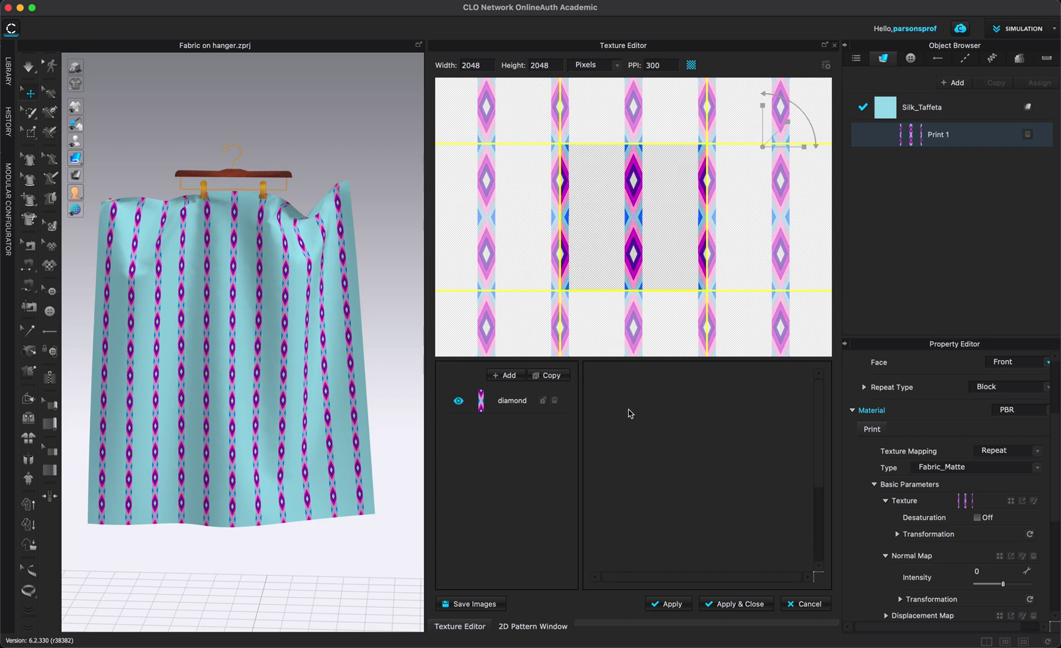
- Select and deselect the diamond layer, then return to the select/move tool
click(541, 483)
click(470, 436)
click(446, 402)
click(495, 437)
click(27, 93)
- Add dye1_COL.jpg from the Prints folder as a new texture layer
click(511, 375)
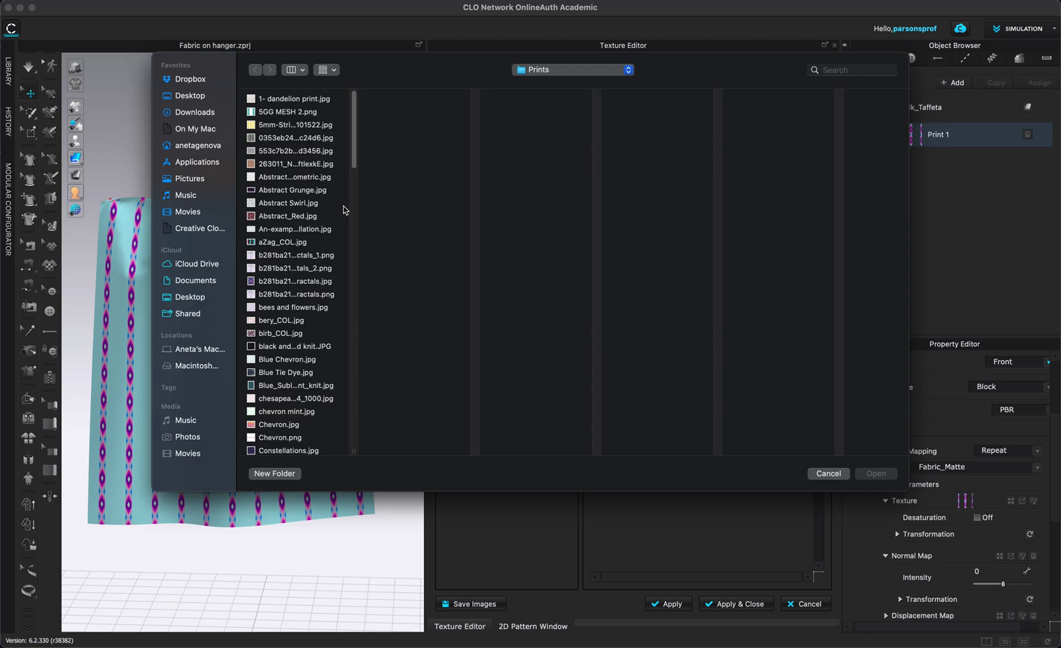
scroll(352, 154, down, 3)
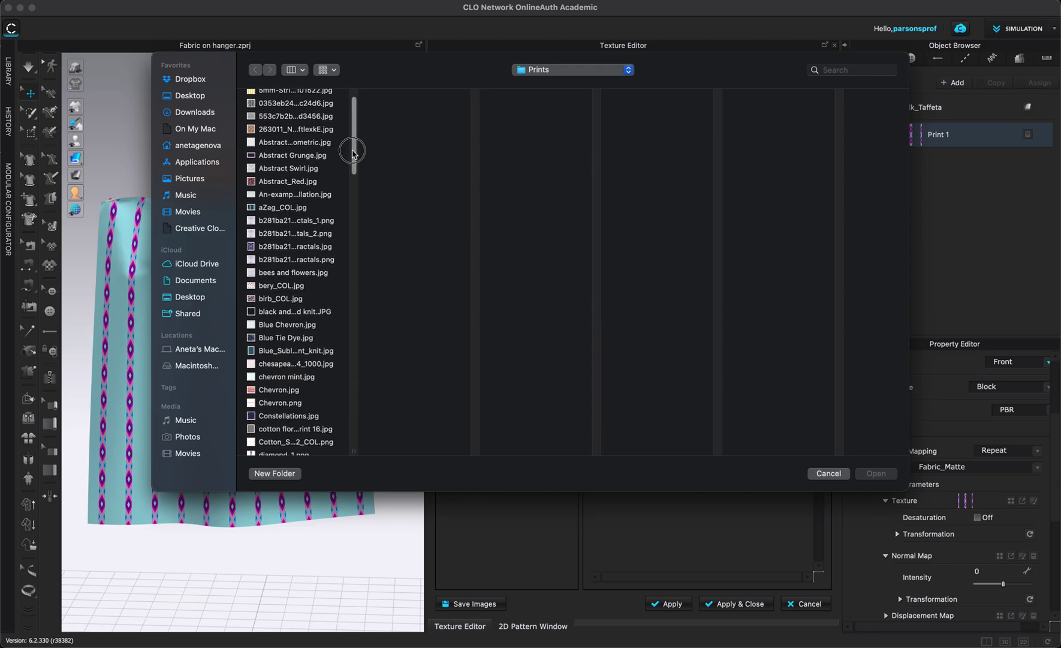
drag(352, 154, 350, 179)
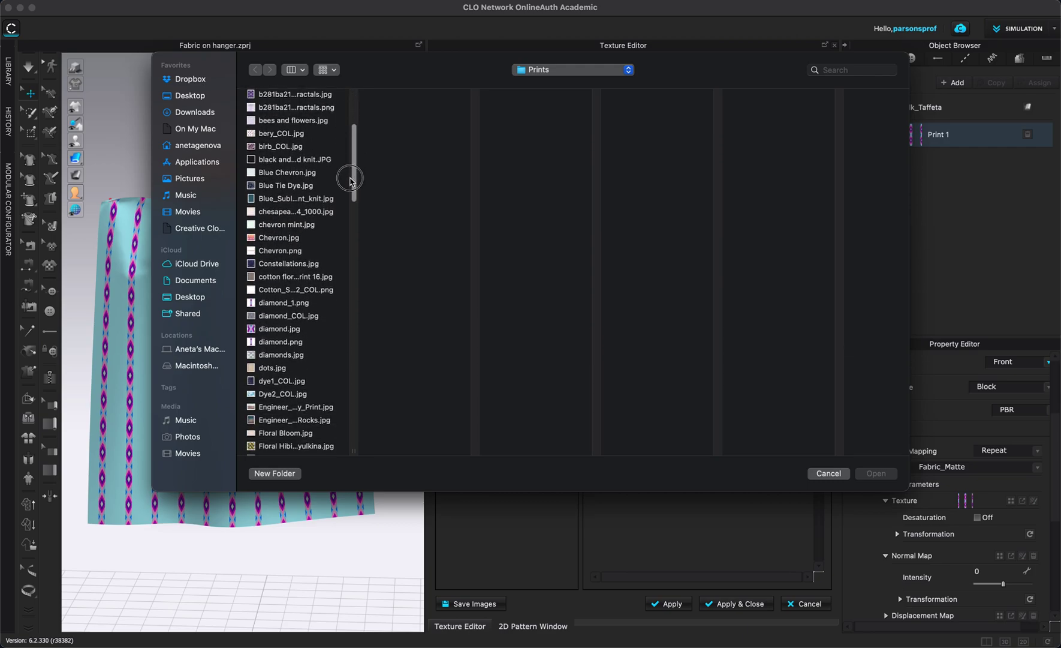
click(283, 382)
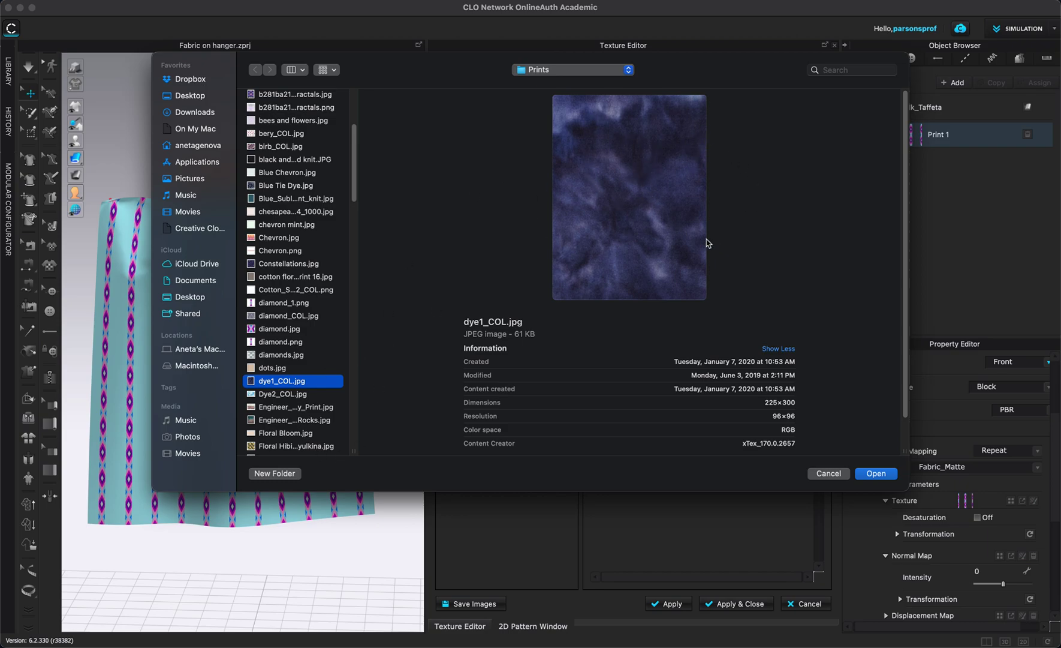
click(877, 473)
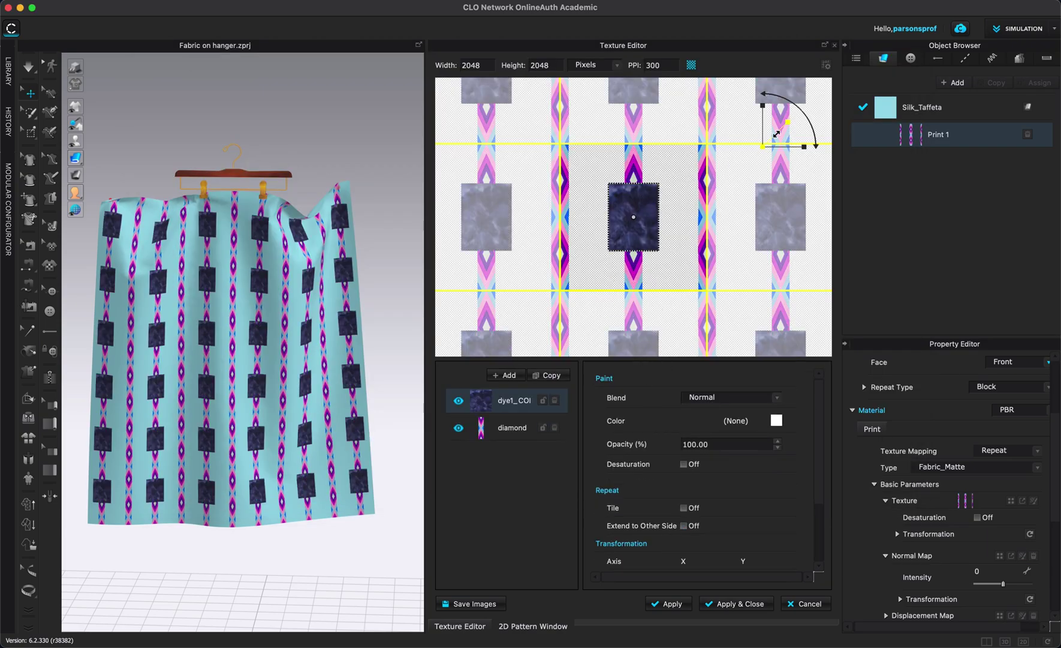
- Scale up the dye1_COL layer and move it below the diamond layer in the list
drag(788, 123, 800, 118)
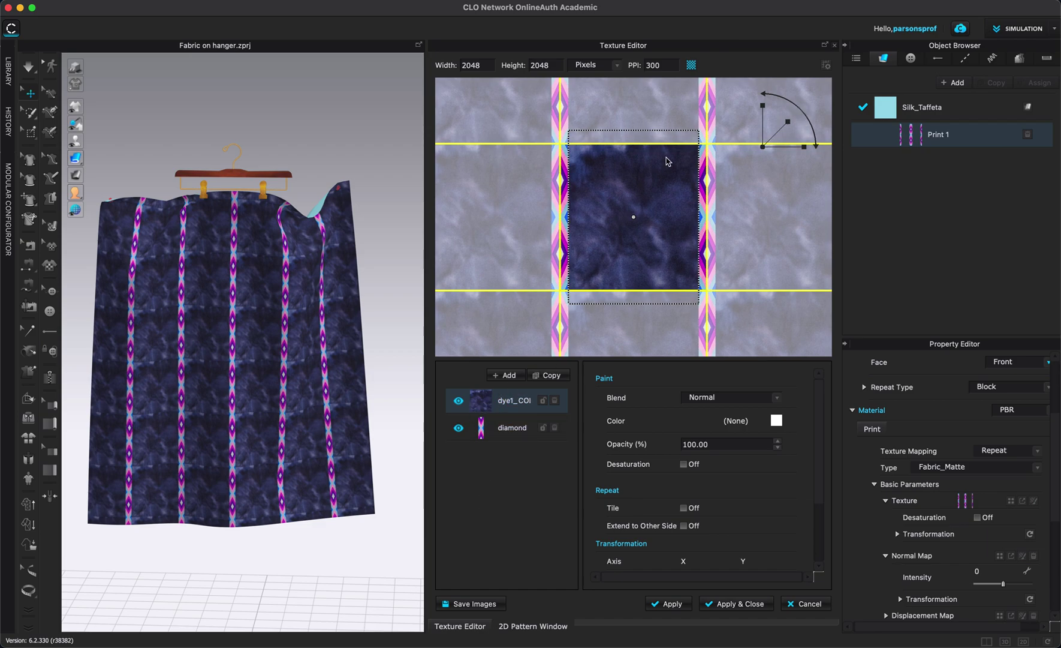
drag(776, 131, 787, 122)
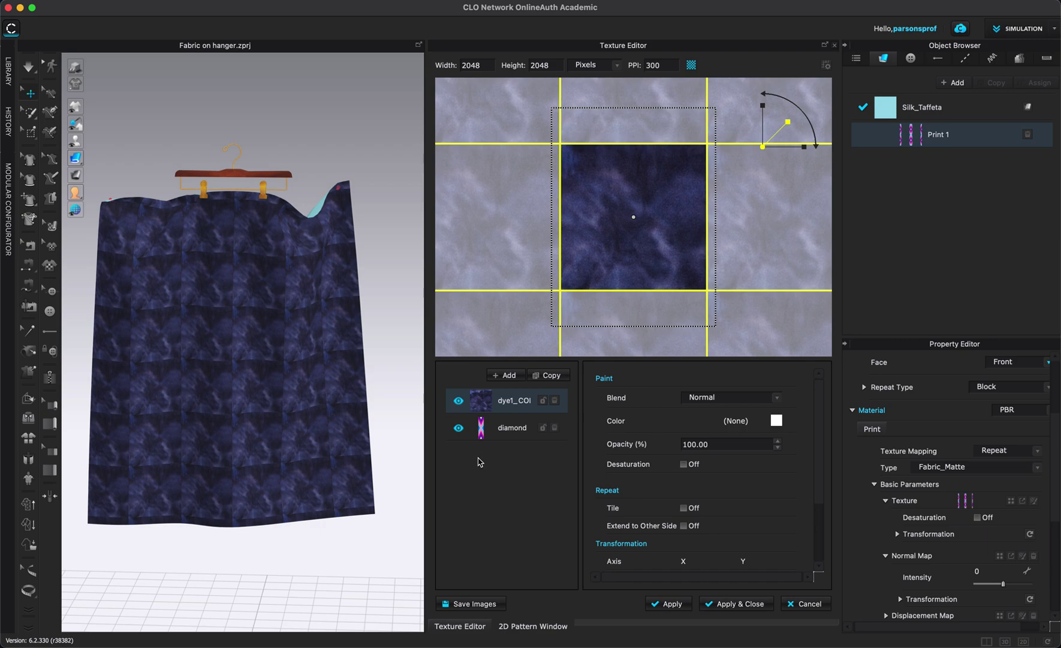
drag(513, 399, 513, 449)
drag(507, 401, 502, 444)
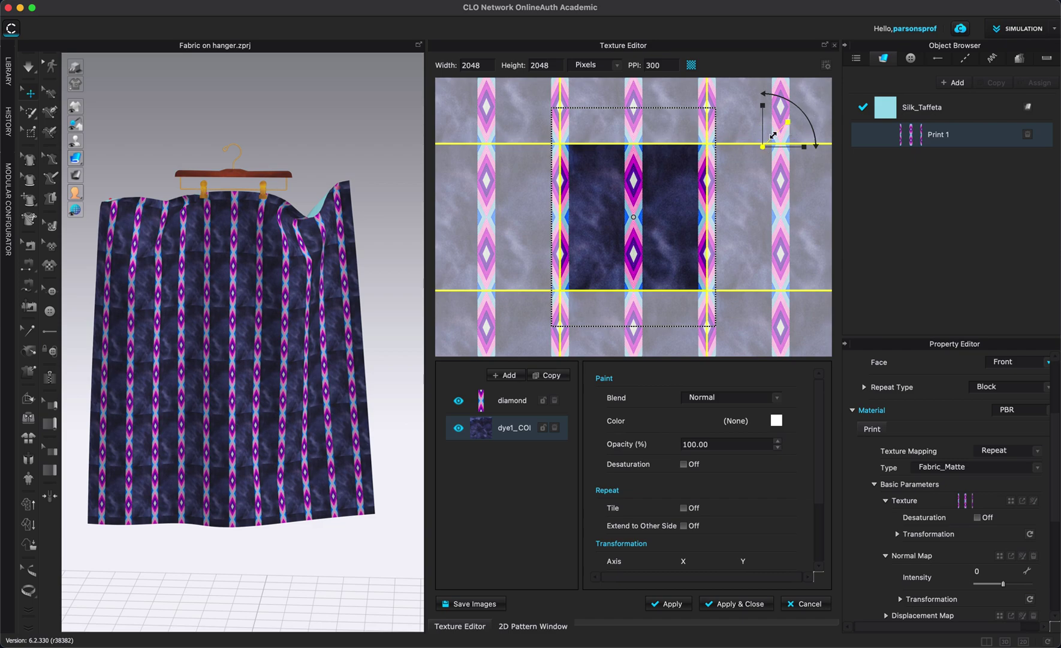
mouse_move(777, 131)
mouse_down()
mouse_move(757, 133)
mouse_move(777, 132)
mouse_up()
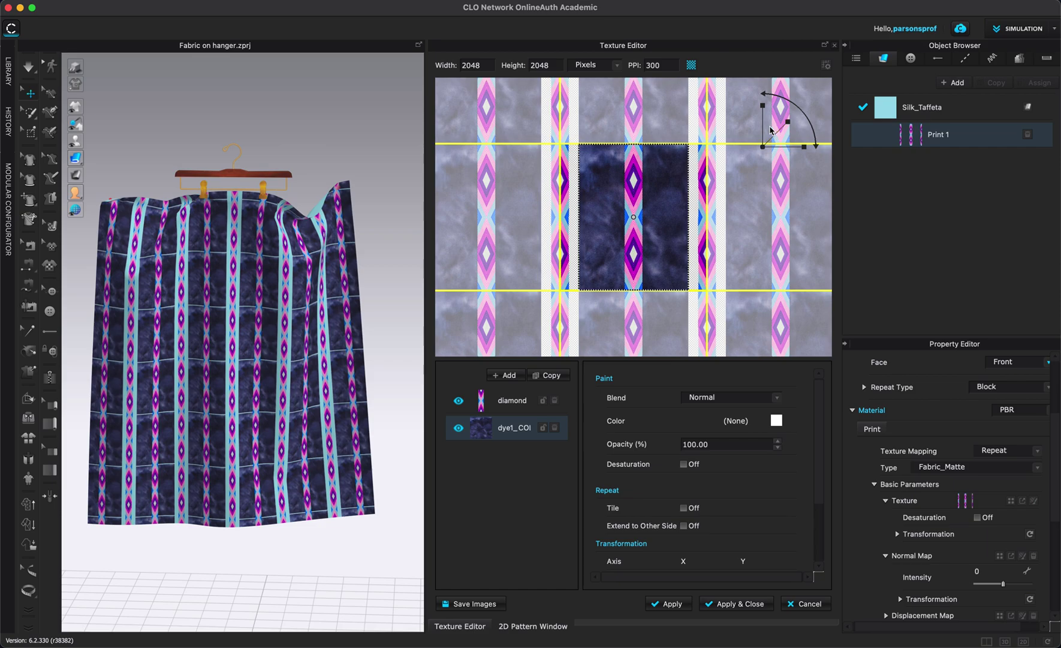
- Narrow the tie-dye layer horizontally, shift it right, and undo the extend-to-other-side change
drag(771, 146, 768, 146)
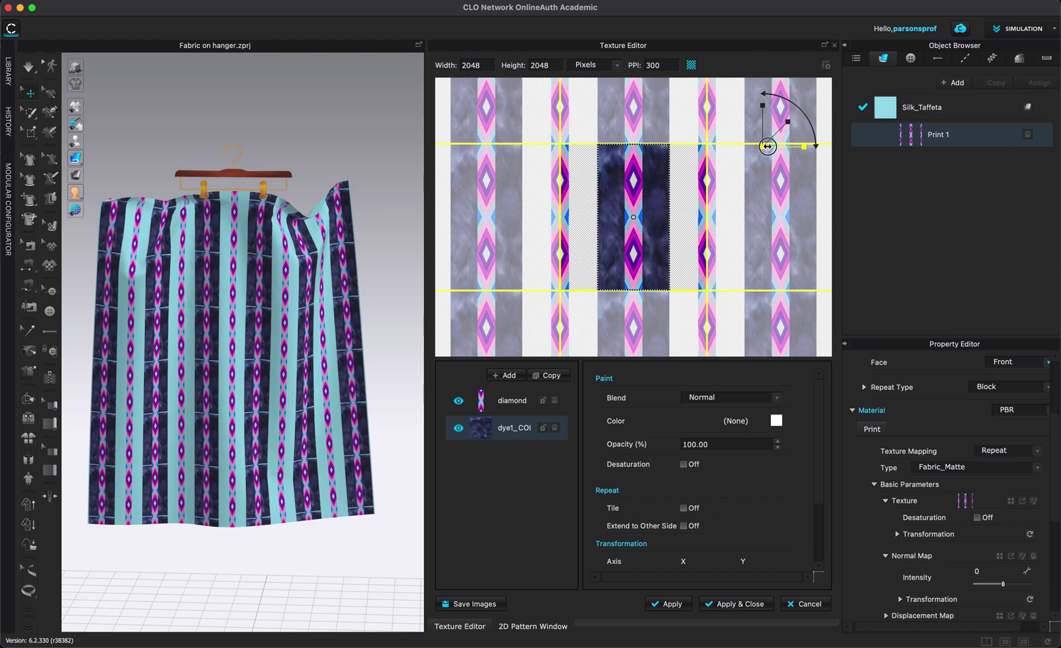
scroll(222, 369, up, 3)
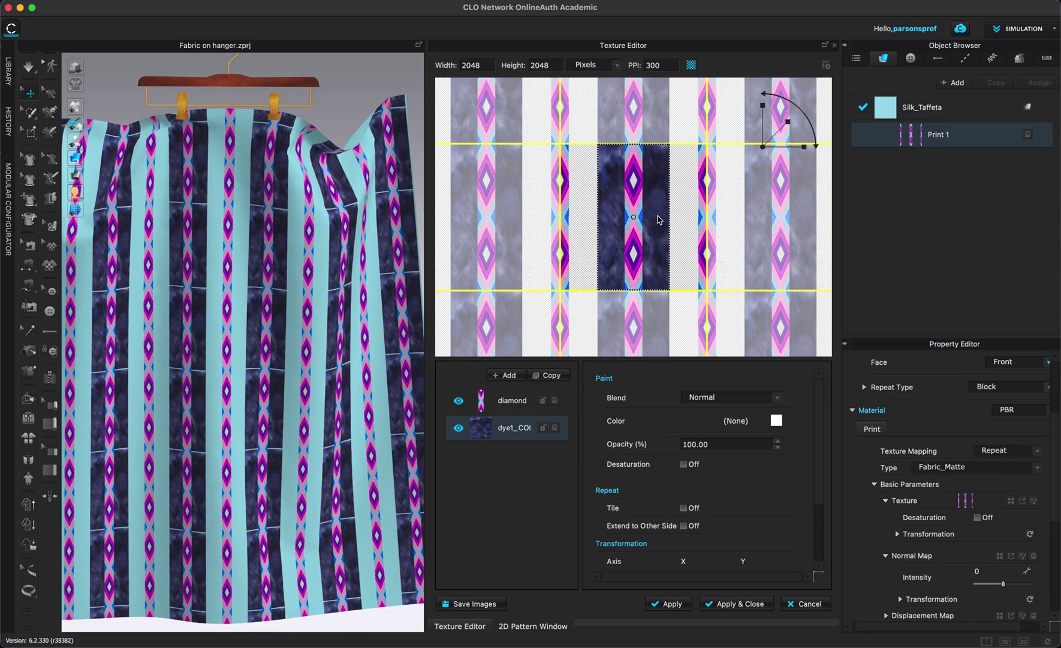
drag(653, 212, 694, 216)
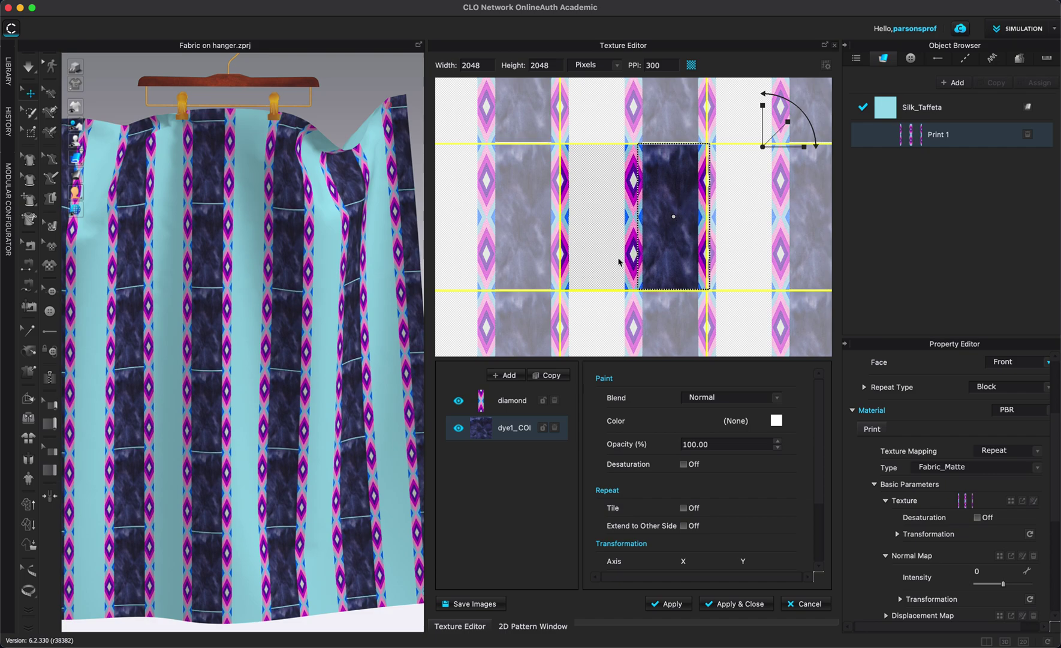
scroll(254, 294, up, 5)
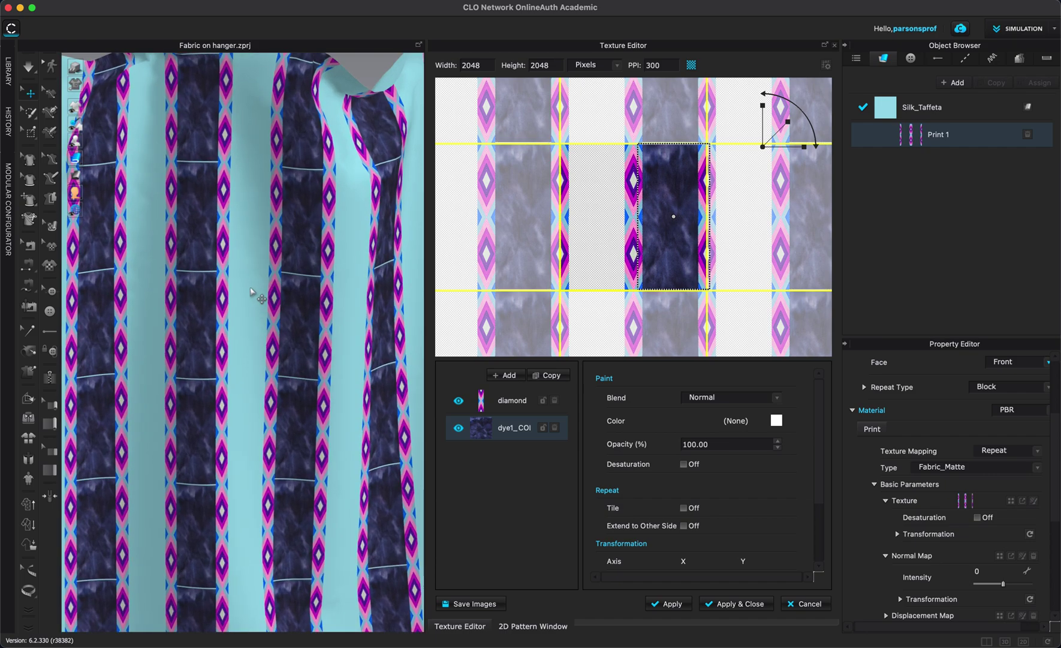
scroll(669, 234, up, 3)
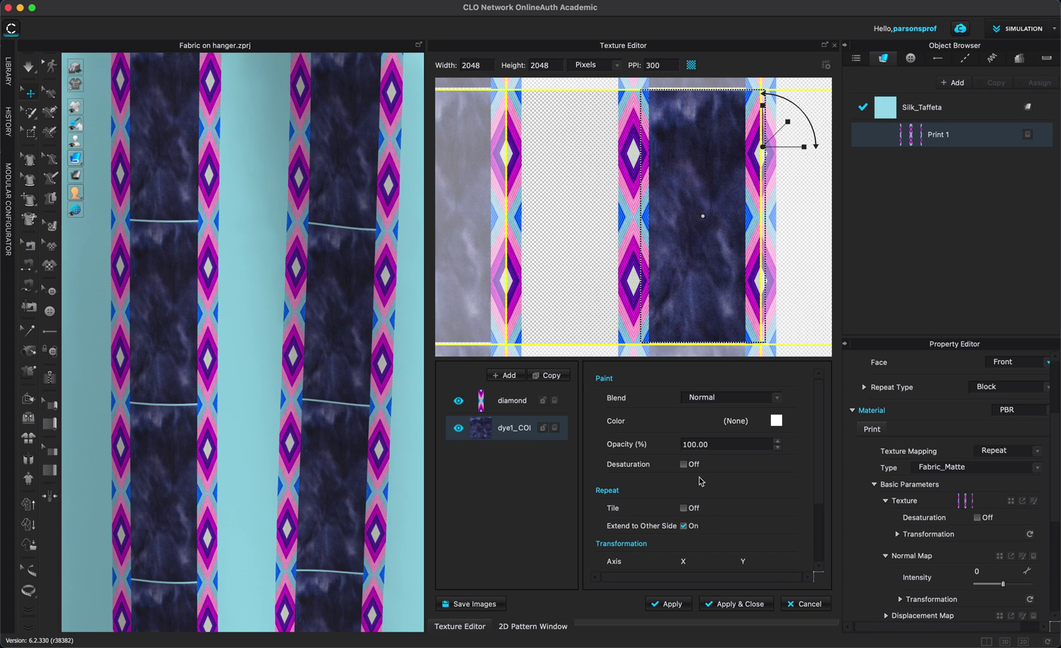
key(super+z)
- Stretch the tie-dye layer past the texture's top and bottom, nudge it right, and narrow it into a slim stripe
drag(763, 113, 762, 112)
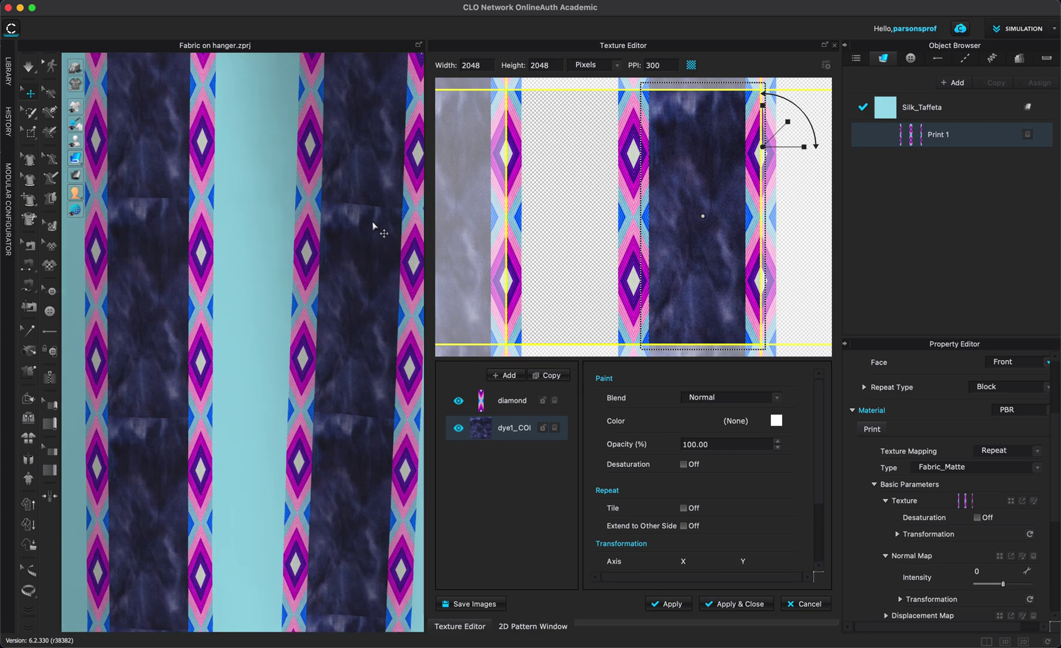
drag(697, 203, 705, 192)
drag(762, 120, 763, 114)
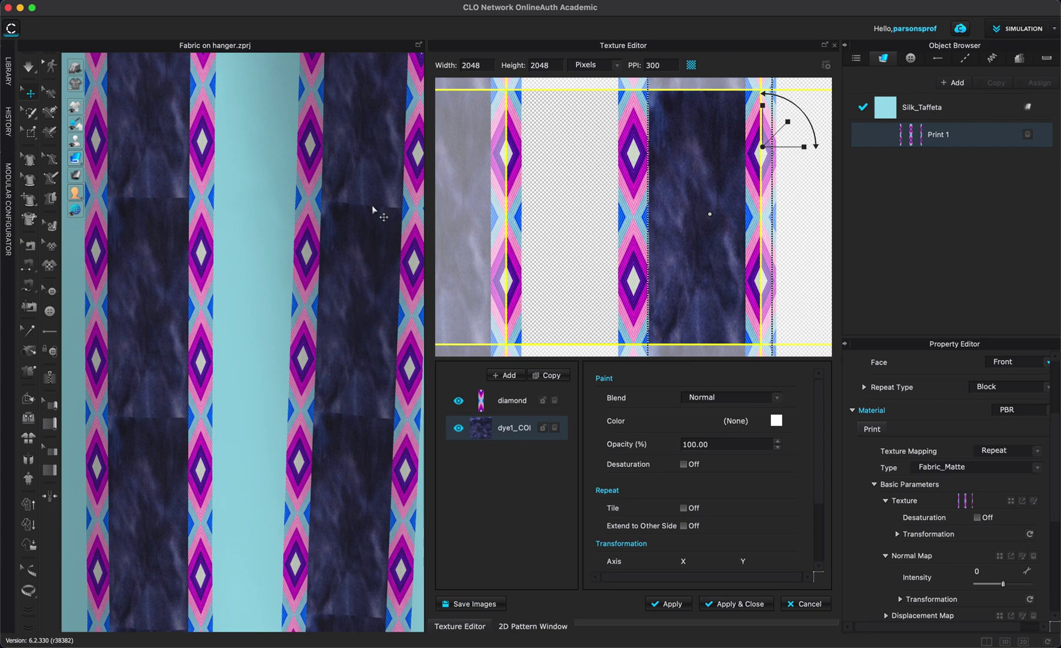
scroll(326, 301, down, 5)
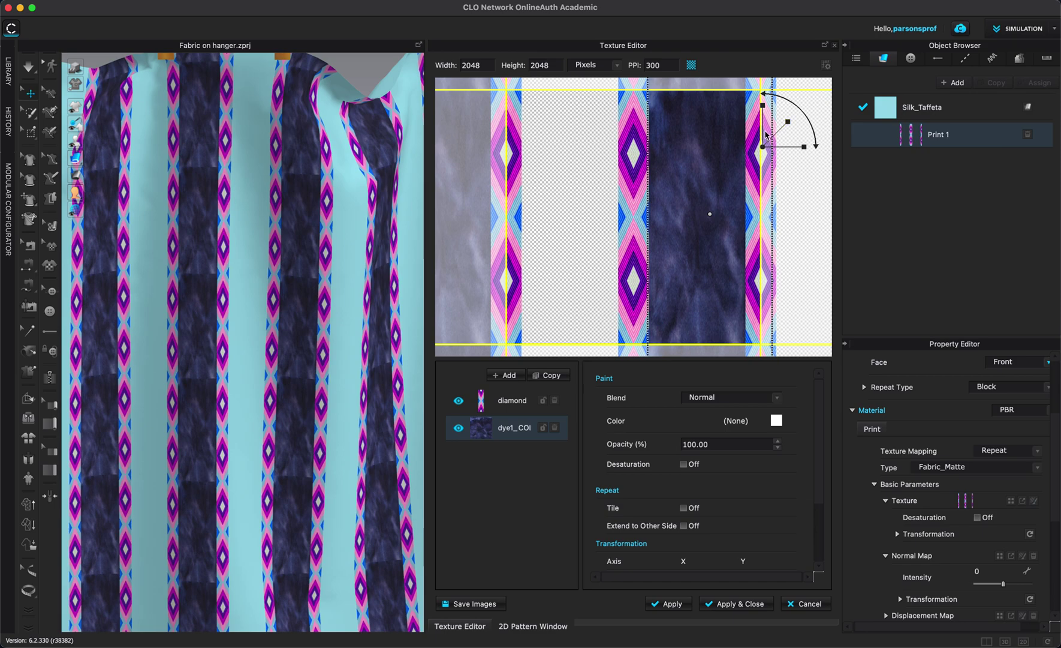
drag(771, 150, 710, 153)
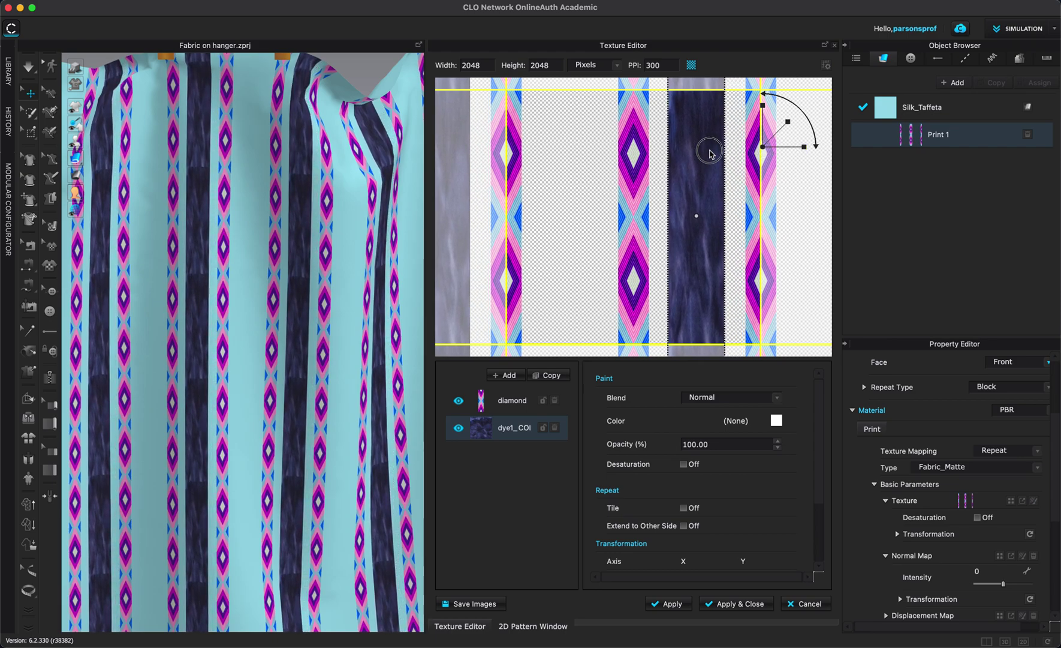
scroll(250, 312, down, 5)
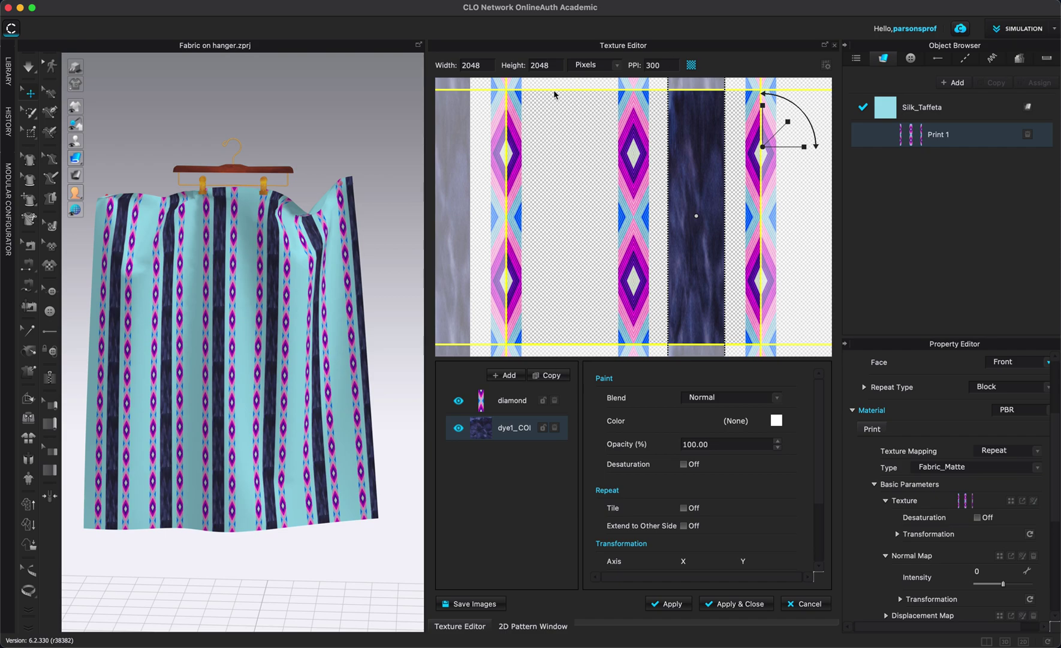
scroll(259, 384, up, 2)
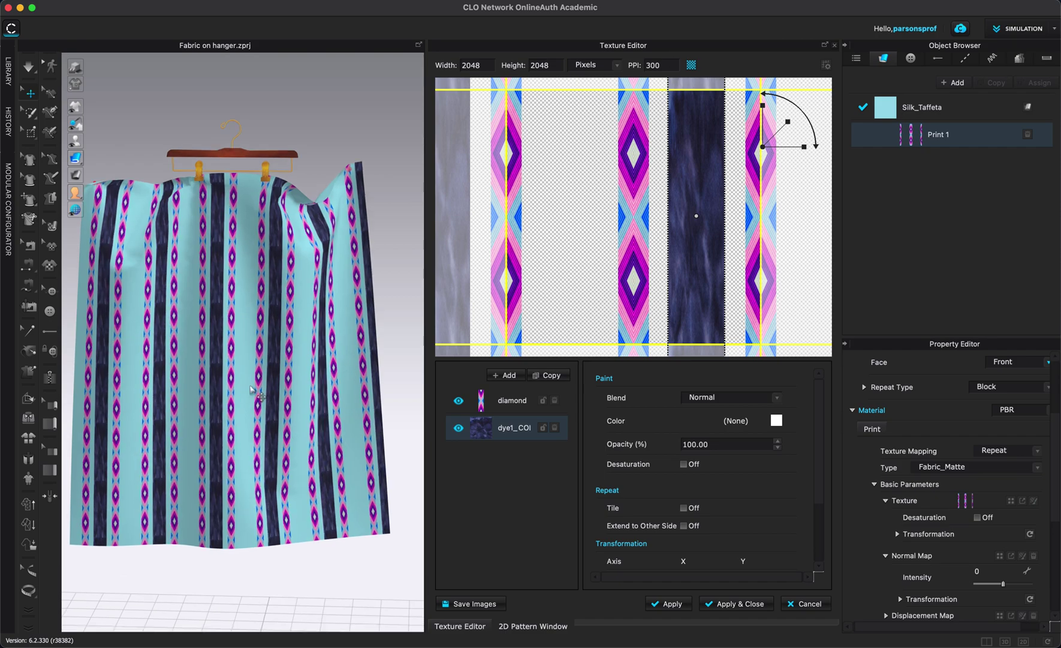
click(509, 375)
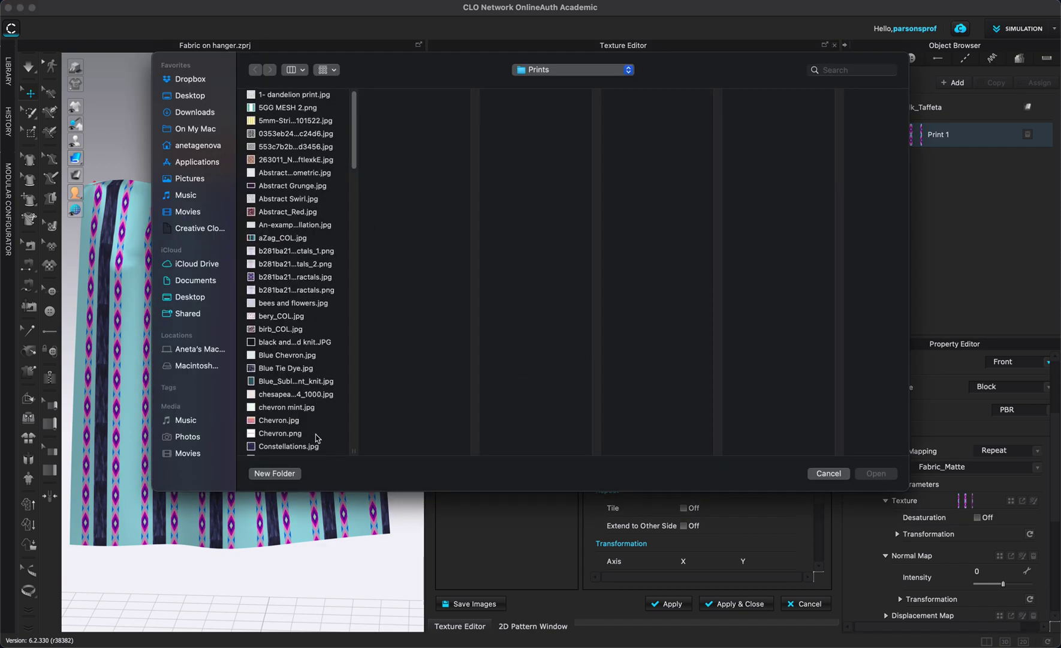
- Load Chevron.png from the Prints folder as a third texture layer
click(279, 424)
click(279, 434)
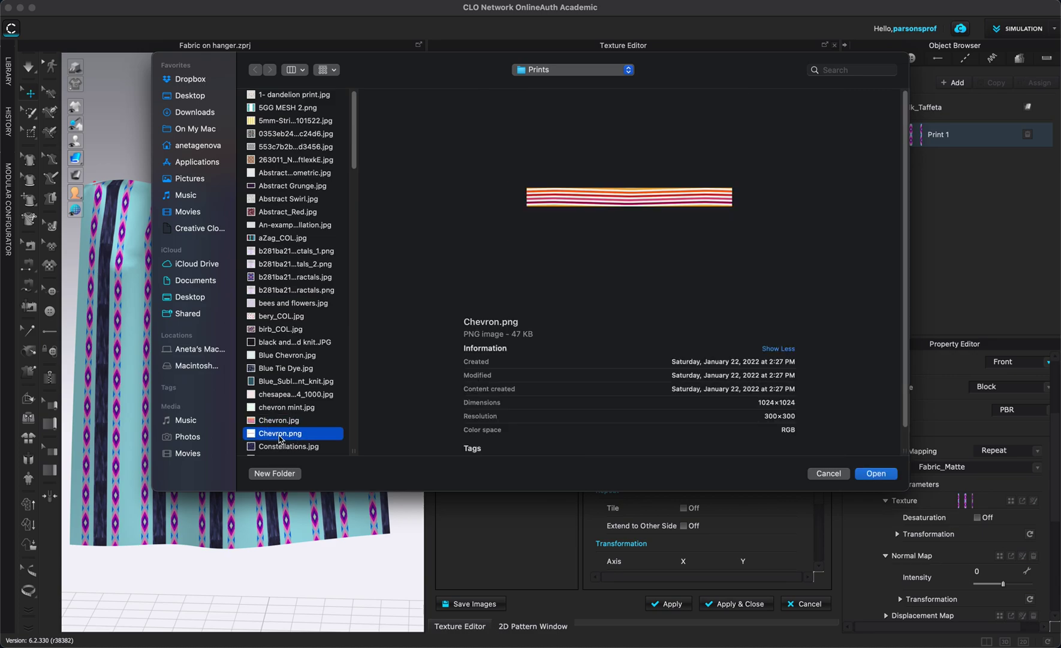
click(876, 474)
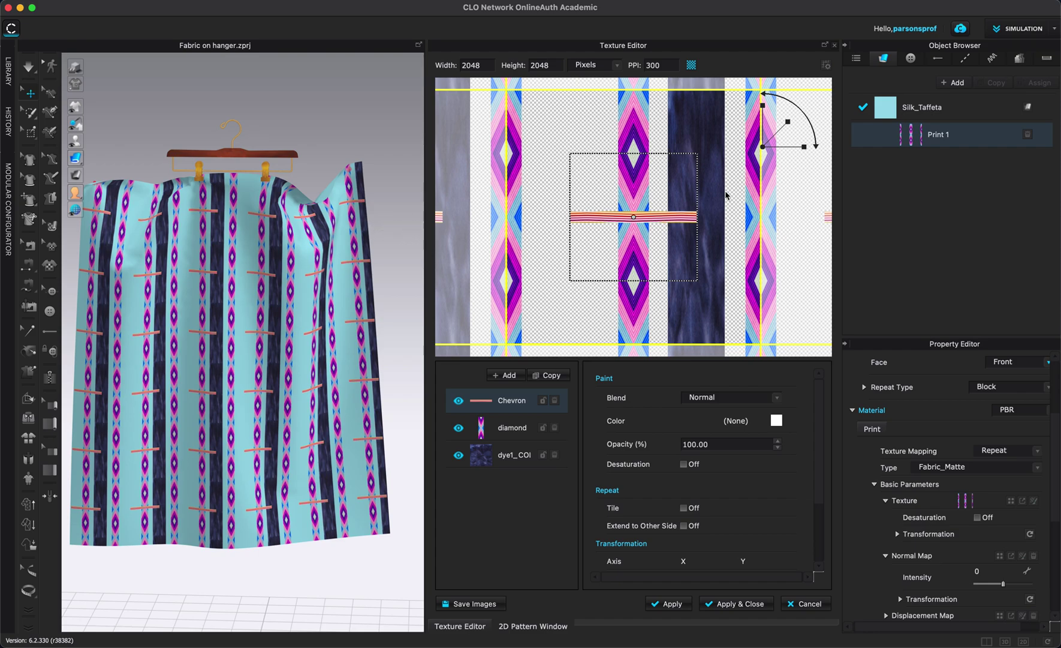
- Widen the Chevron layer across the full texture width and orbit the panel to check the bands
drag(799, 145, 828, 151)
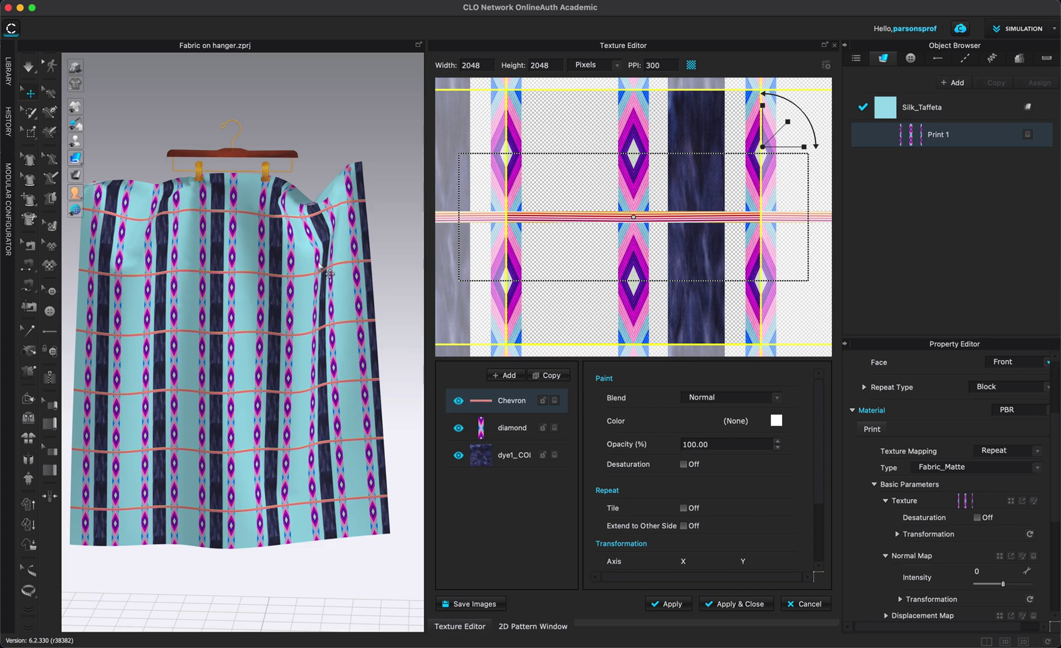
mouse_move(360, 317)
right_down()
mouse_move(394, 308)
mouse_move(360, 306)
right_up()
scroll(303, 290, up, 6)
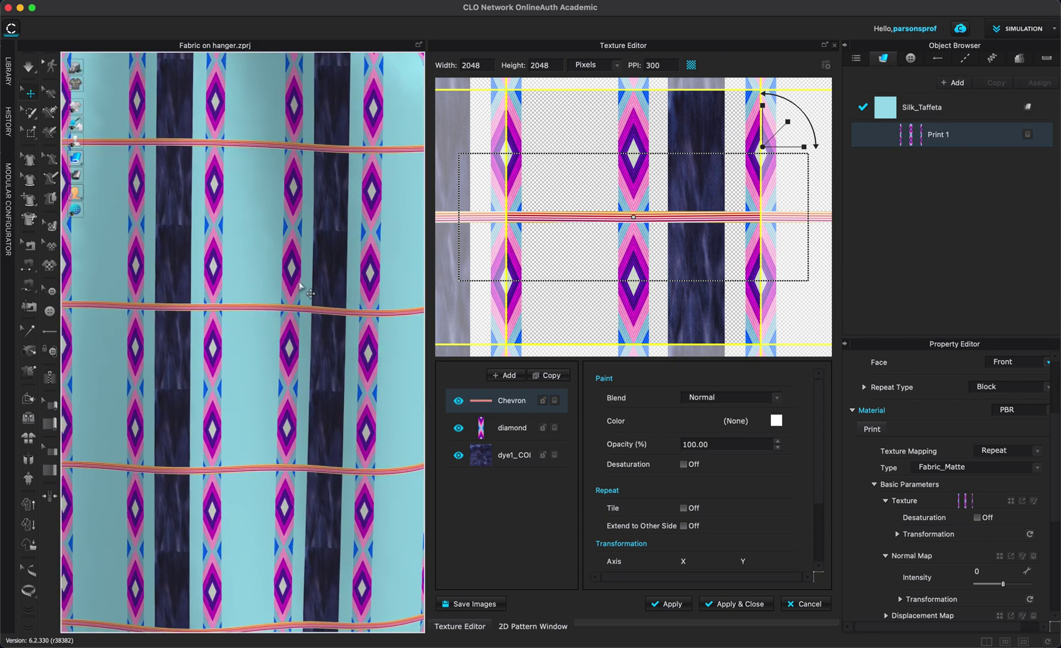
scroll(299, 283, down, 8)
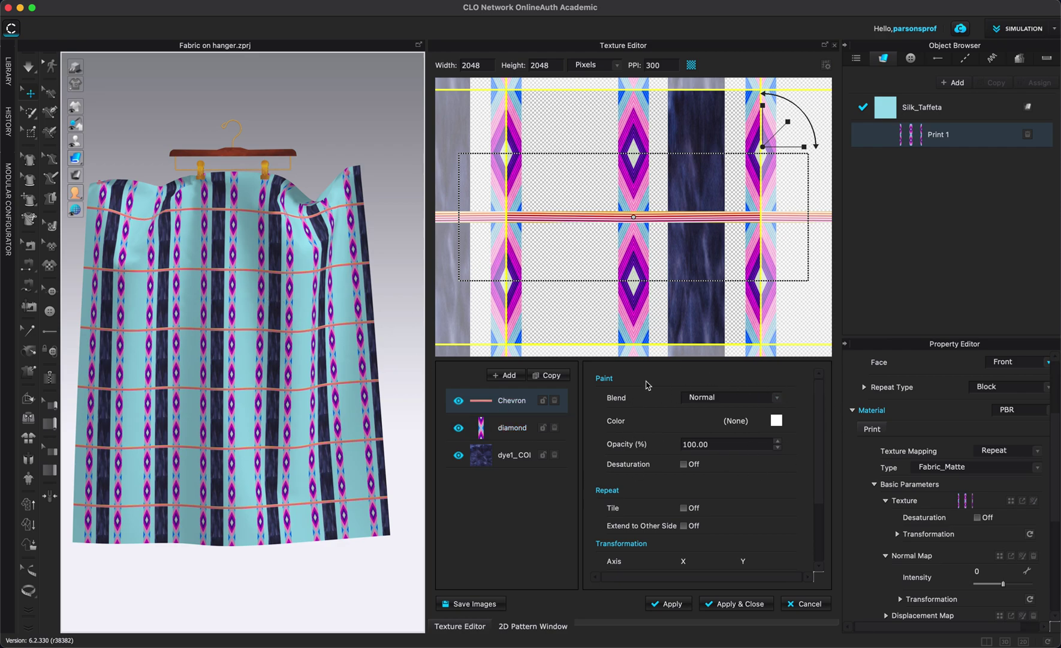
- Try Soft Light on the Chevron layer, then settle on Hard Light blending
click(776, 400)
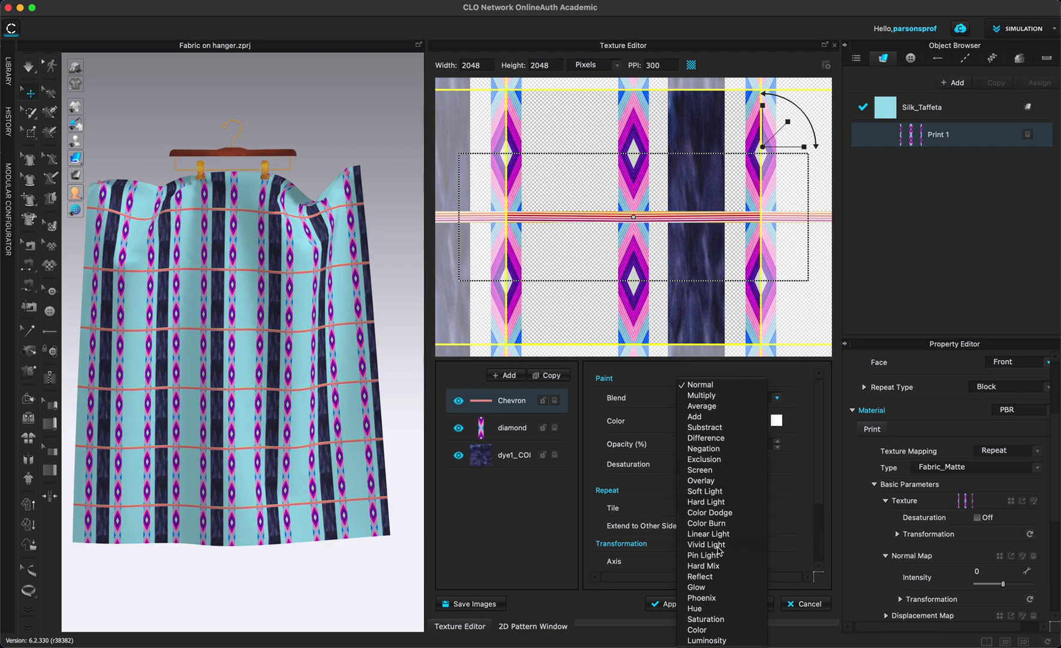
click(705, 492)
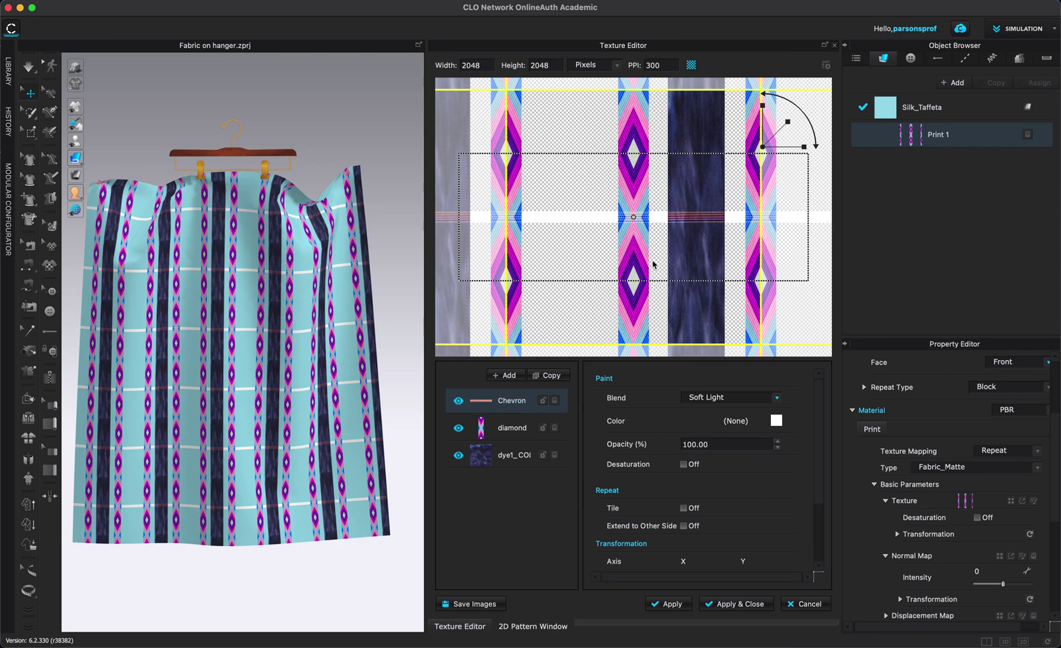
scroll(705, 242, up, 3)
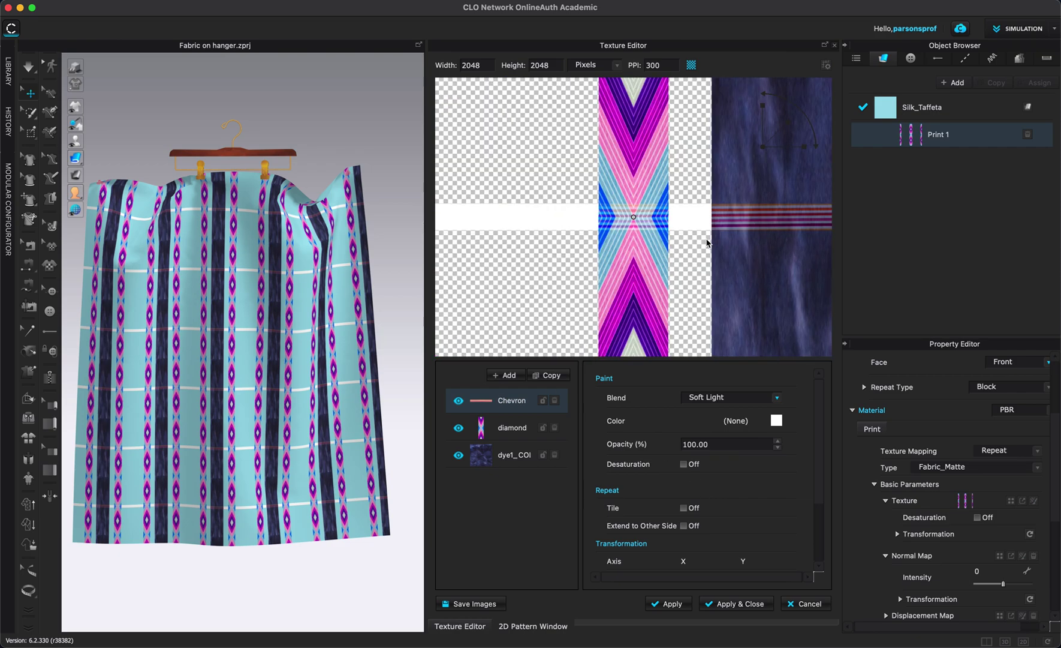
scroll(743, 285, right, 5)
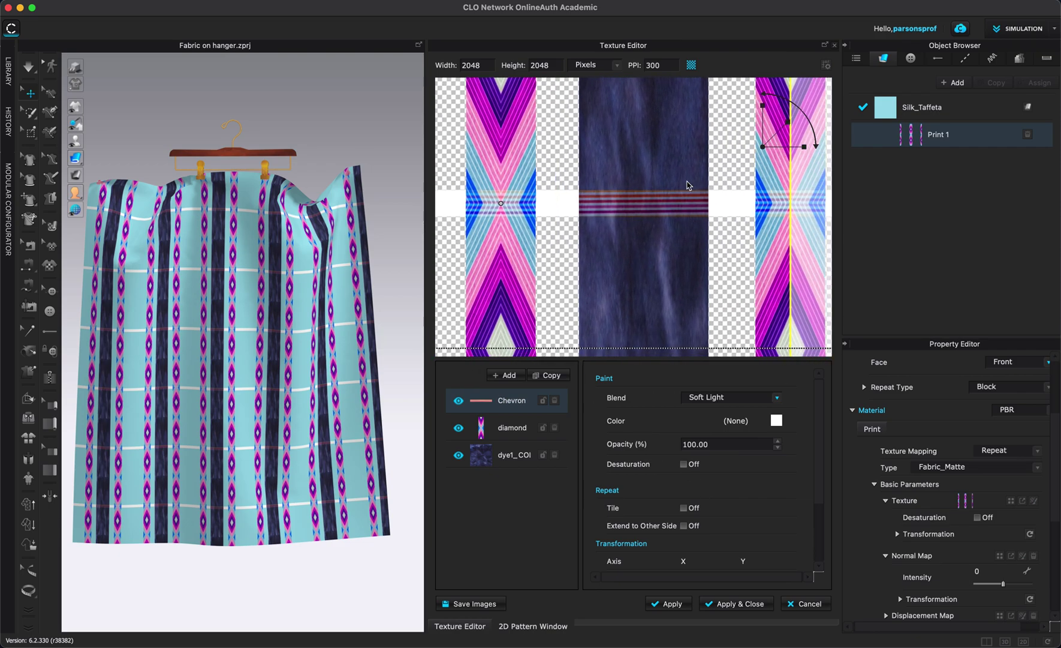
click(779, 399)
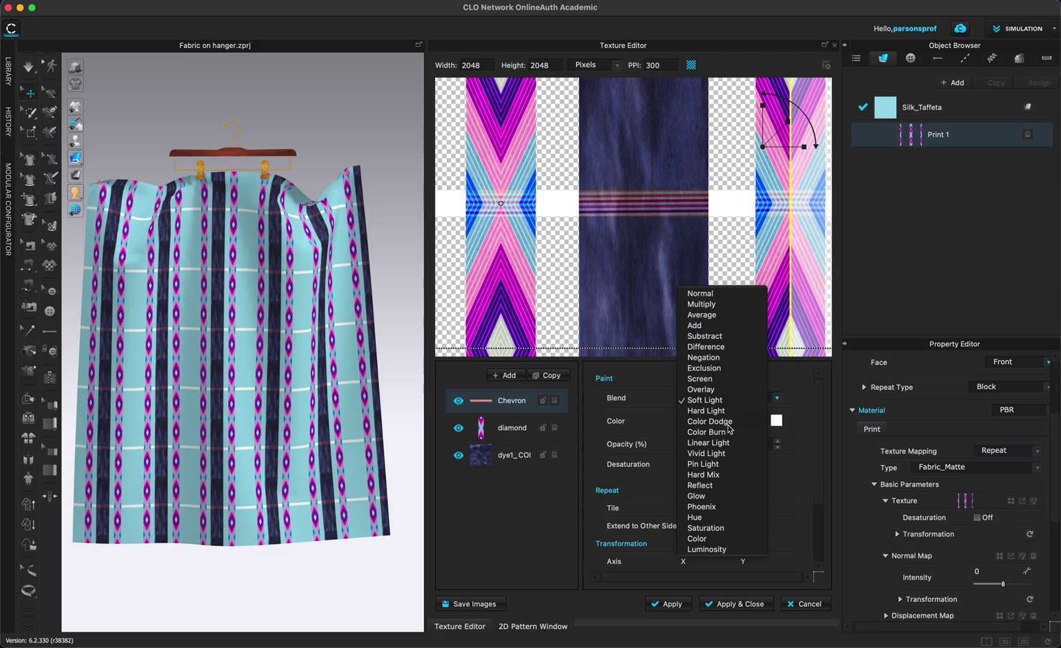
click(709, 411)
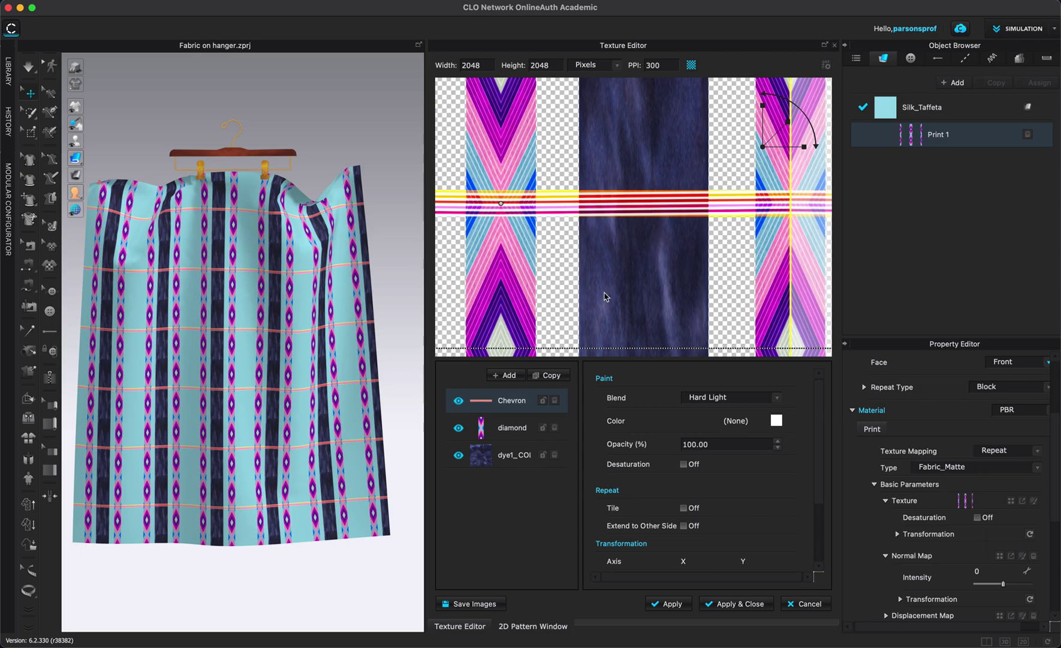
scroll(608, 288, down, 2)
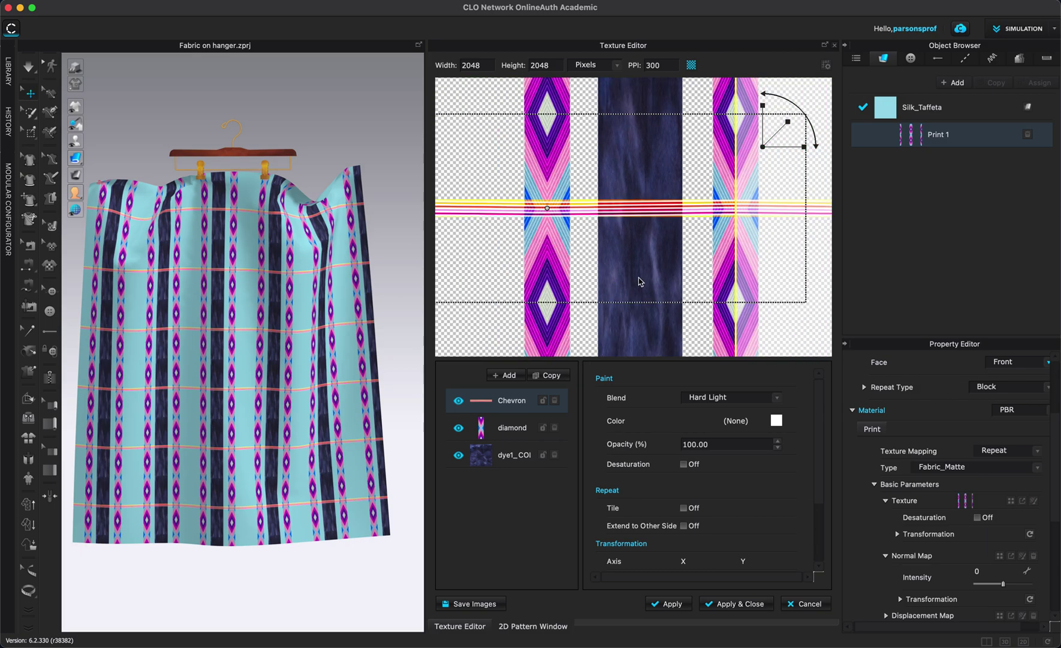
scroll(632, 269, down, 2)
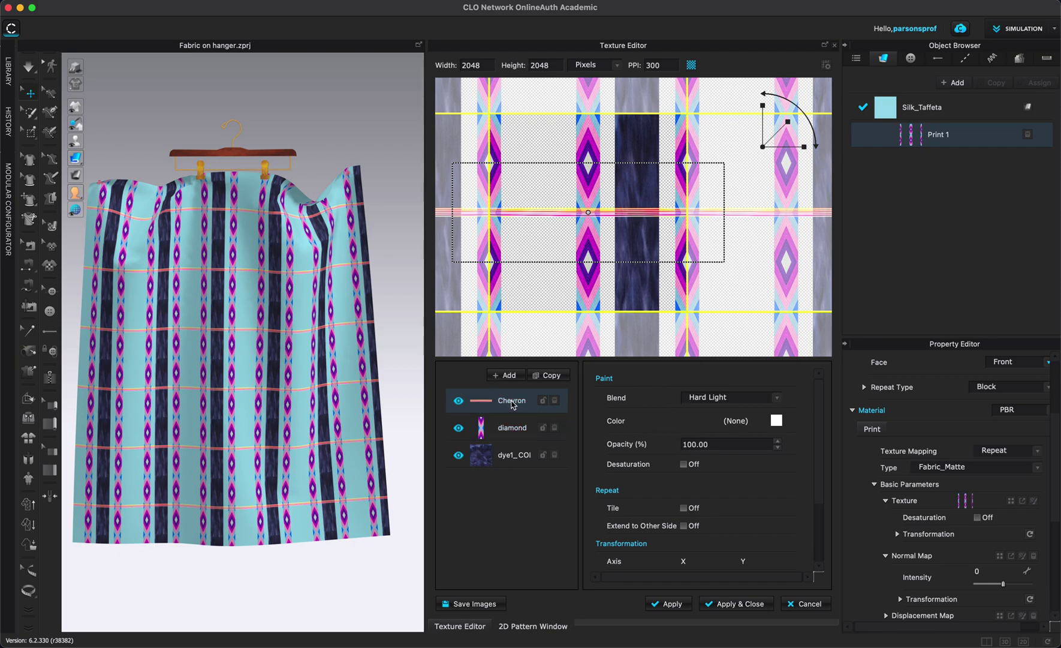
- Select the diamond layer and apply the diamond, tie-dye and chevron layers to the fabric texture
click(505, 427)
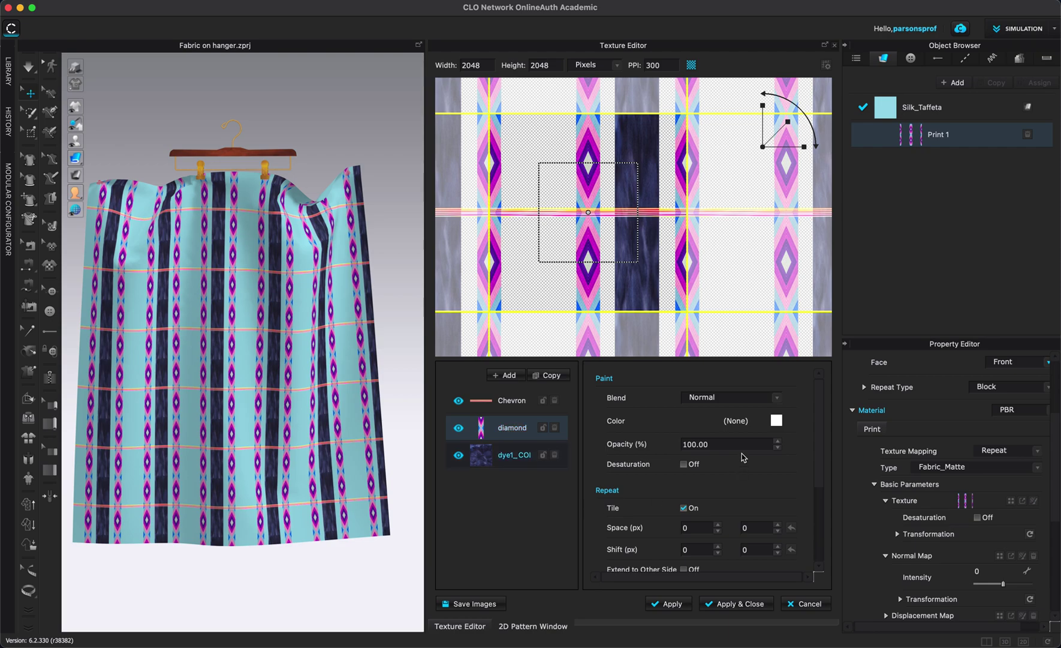
mouse_move(820, 436)
mouse_down()
mouse_move(824, 558)
mouse_move(820, 401)
mouse_up()
click(670, 606)
- Check the print in the 2D pattern view, apply and close the Texture Editor, then browse for the texture image
click(528, 627)
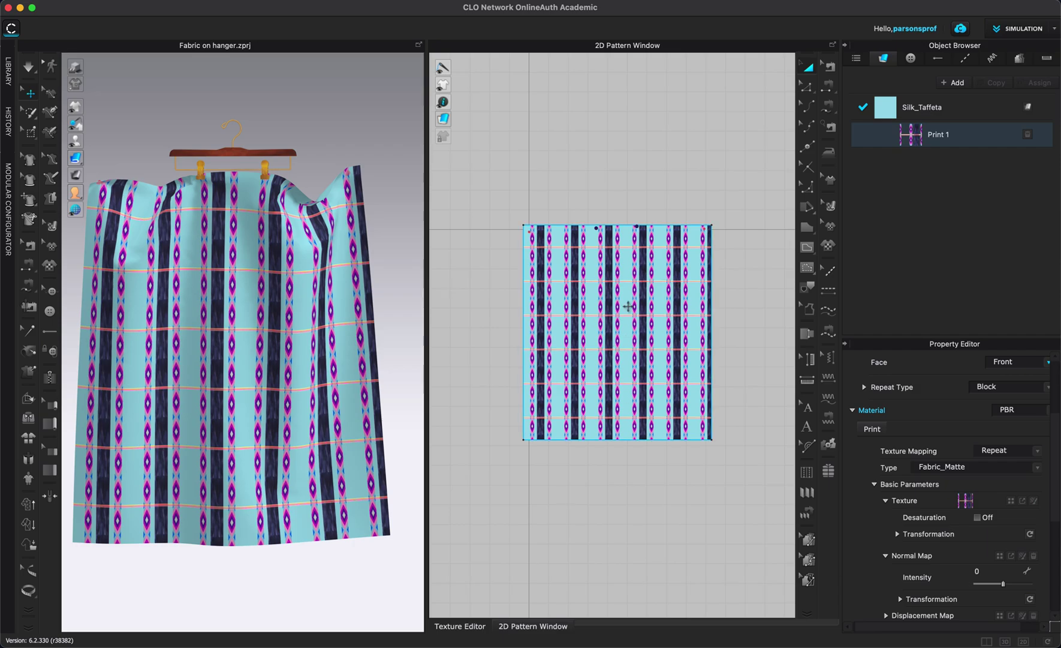
click(458, 626)
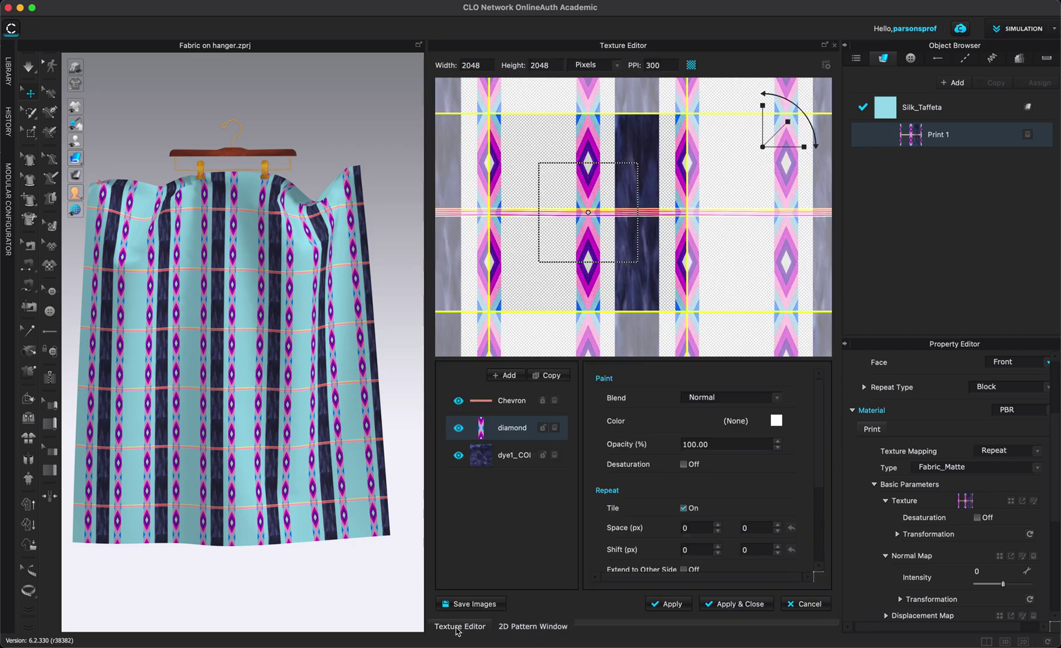
click(740, 604)
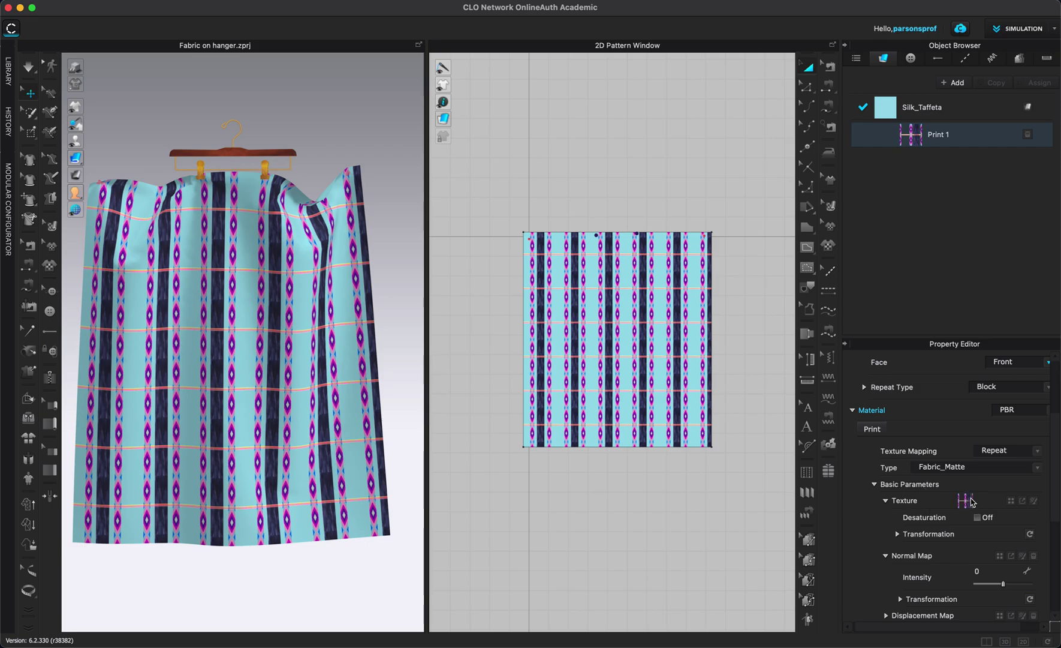
click(972, 502)
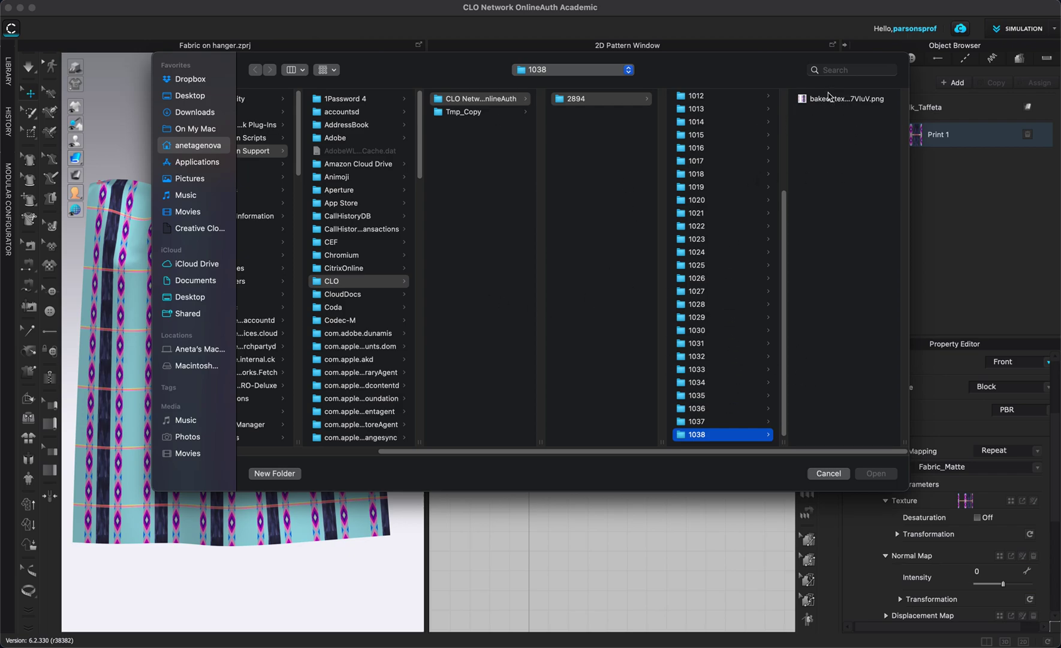
click(828, 473)
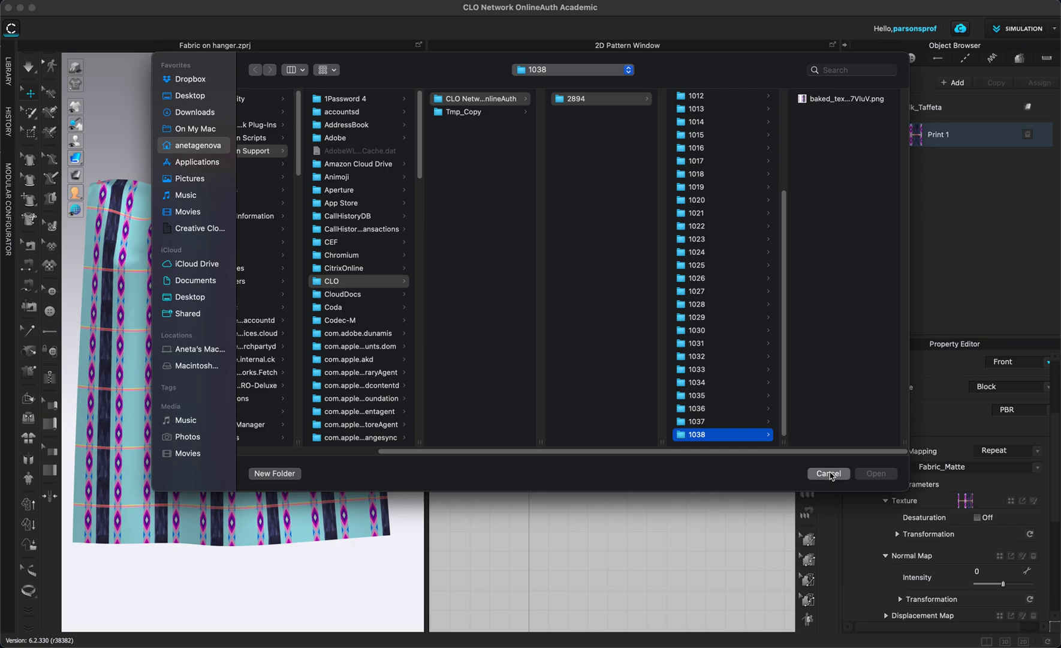